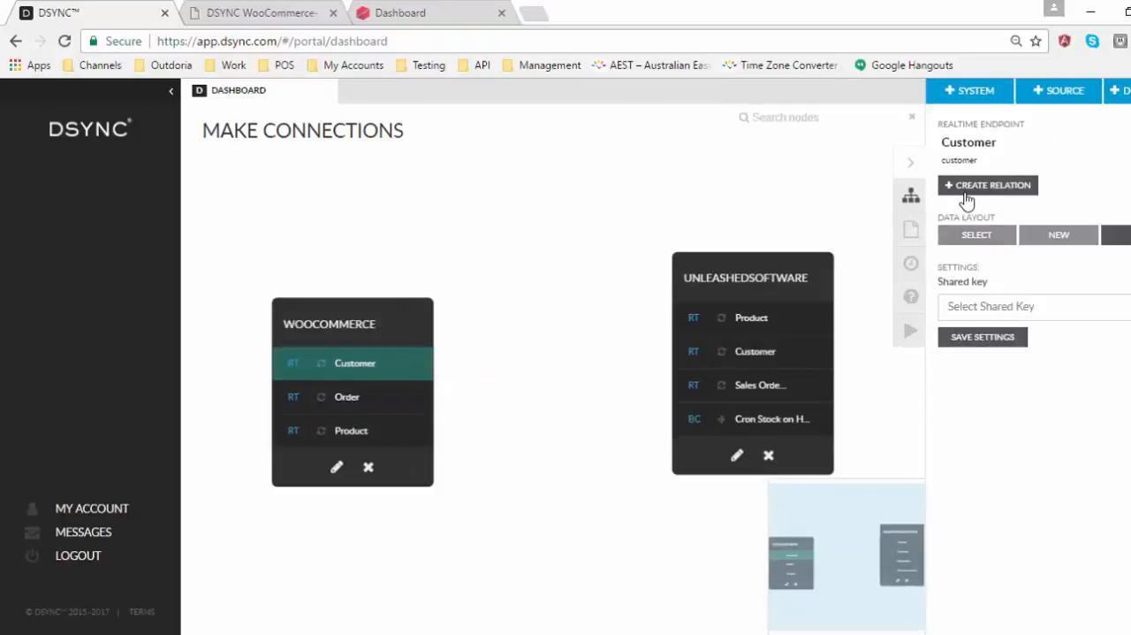
Step: Create a realtime relation from the WooCommerce Customer to the UnleashedSoftware Customer endpoint, naming the job "Woo <> Unleashed Systems"
click(968, 189)
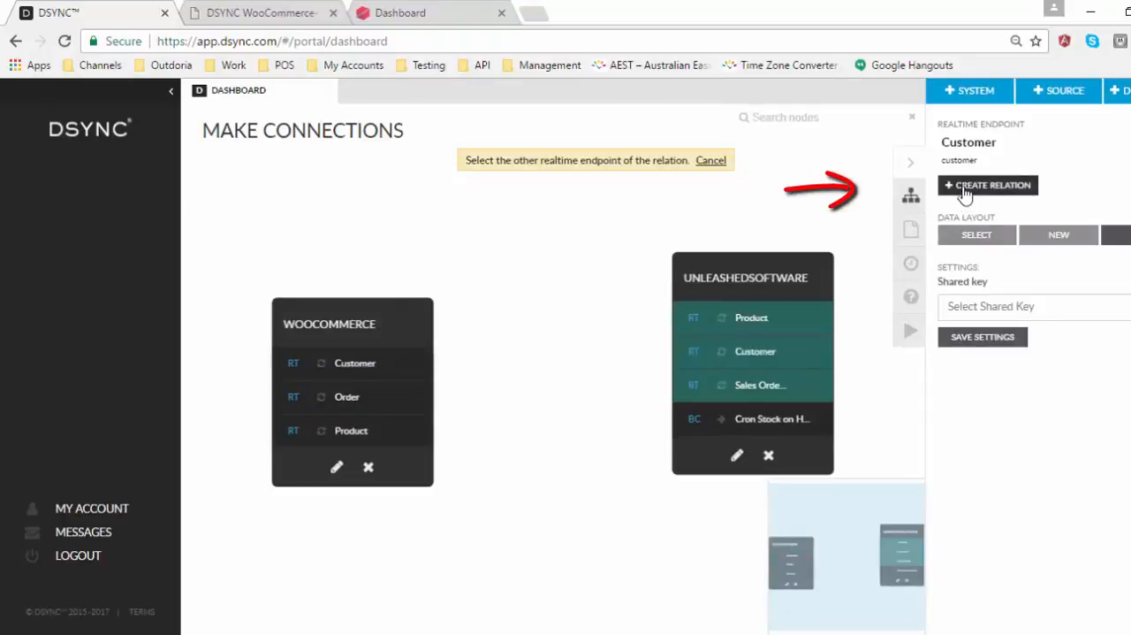
click(768, 352)
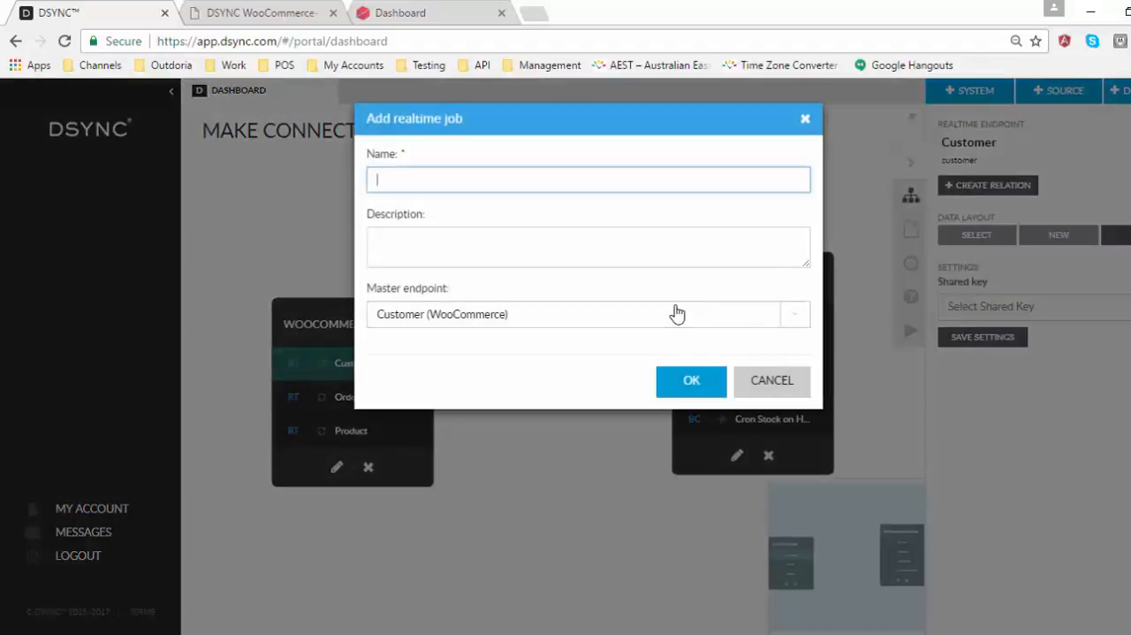
text(Woo <>)
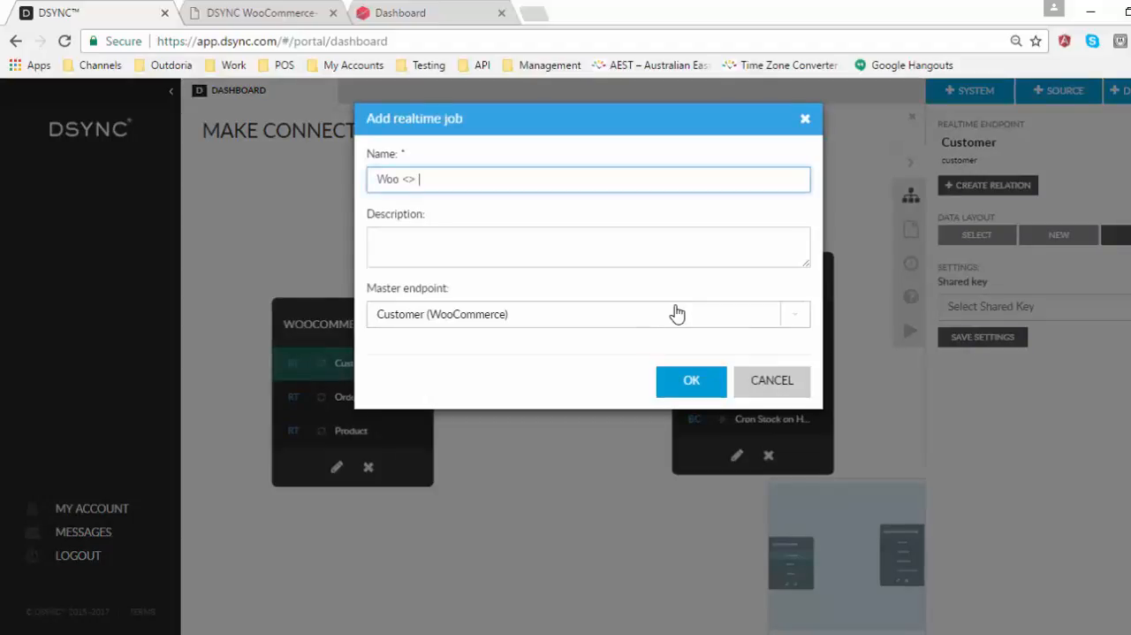
text( Unleashed Sys)
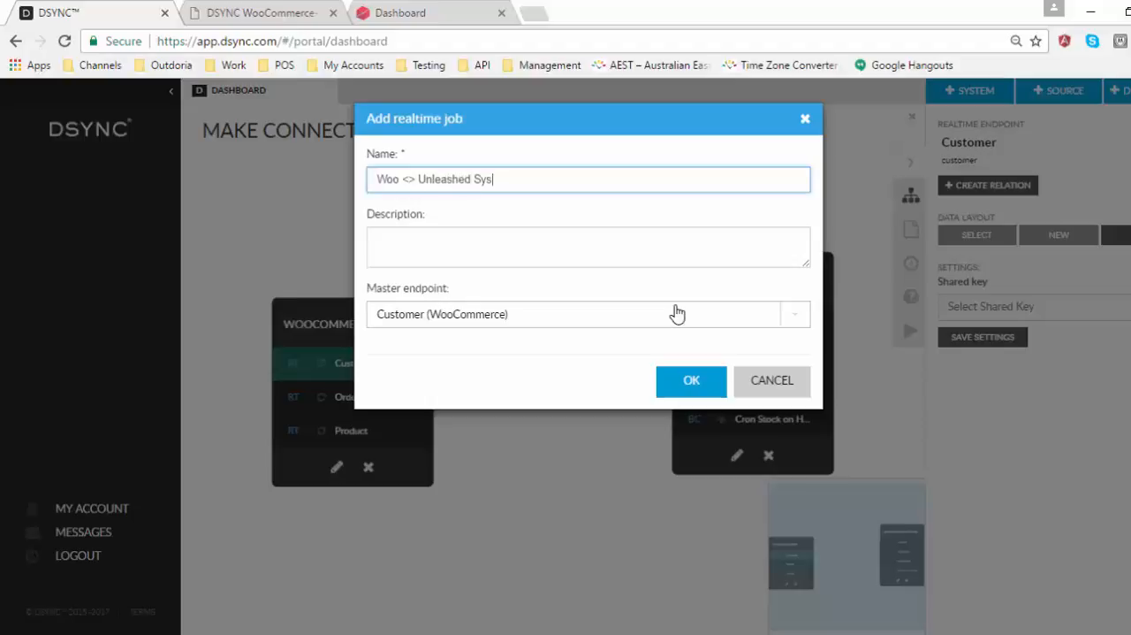
text(tems)
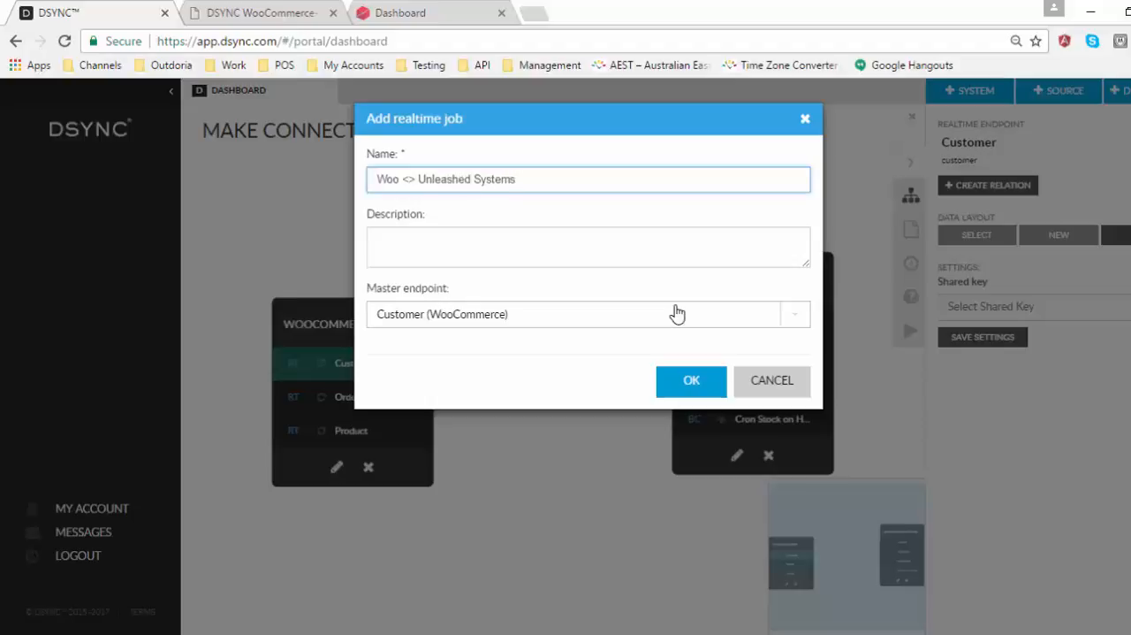
click(692, 380)
Step: Create a new map named "Woo <> Unleashed Mapping" for the relation between the two Customer endpoints
click(626, 357)
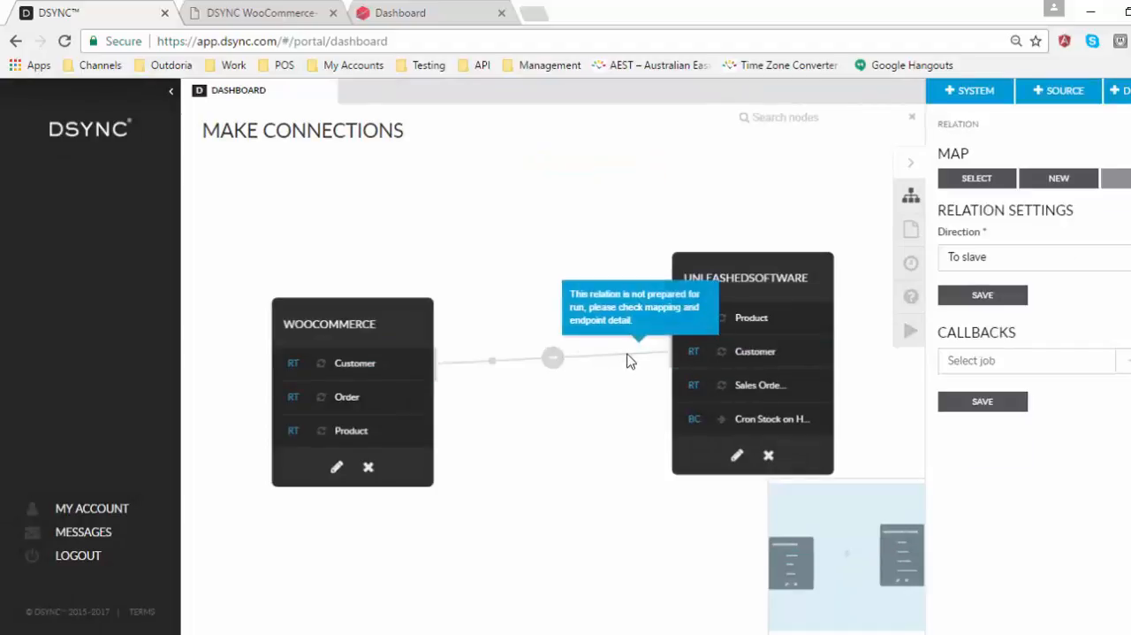
click(525, 358)
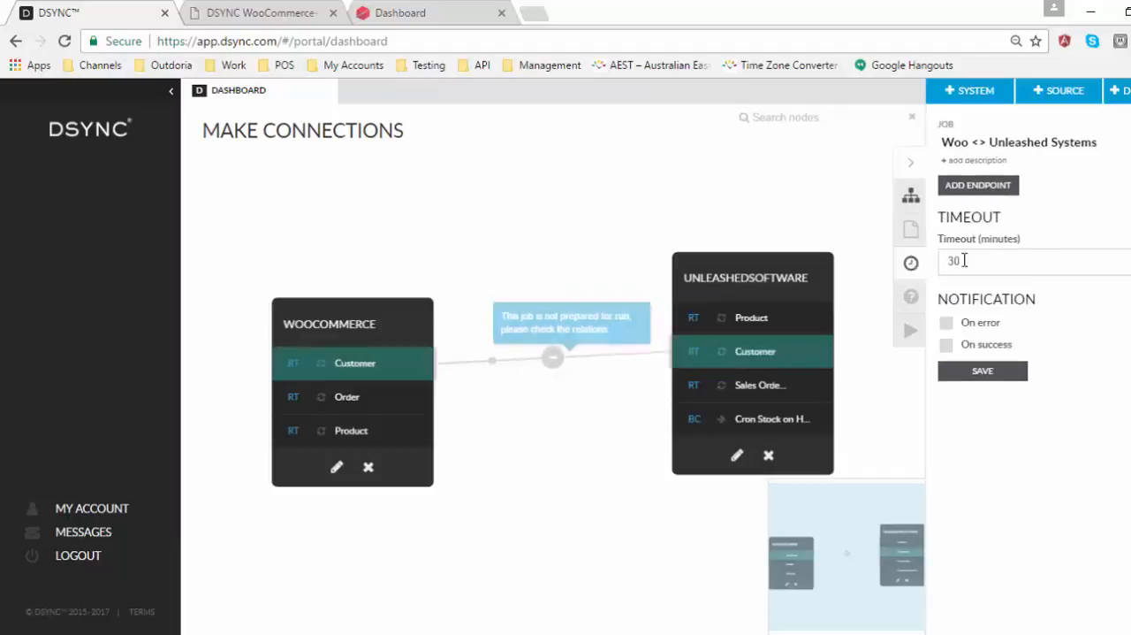
click(623, 362)
click(1057, 180)
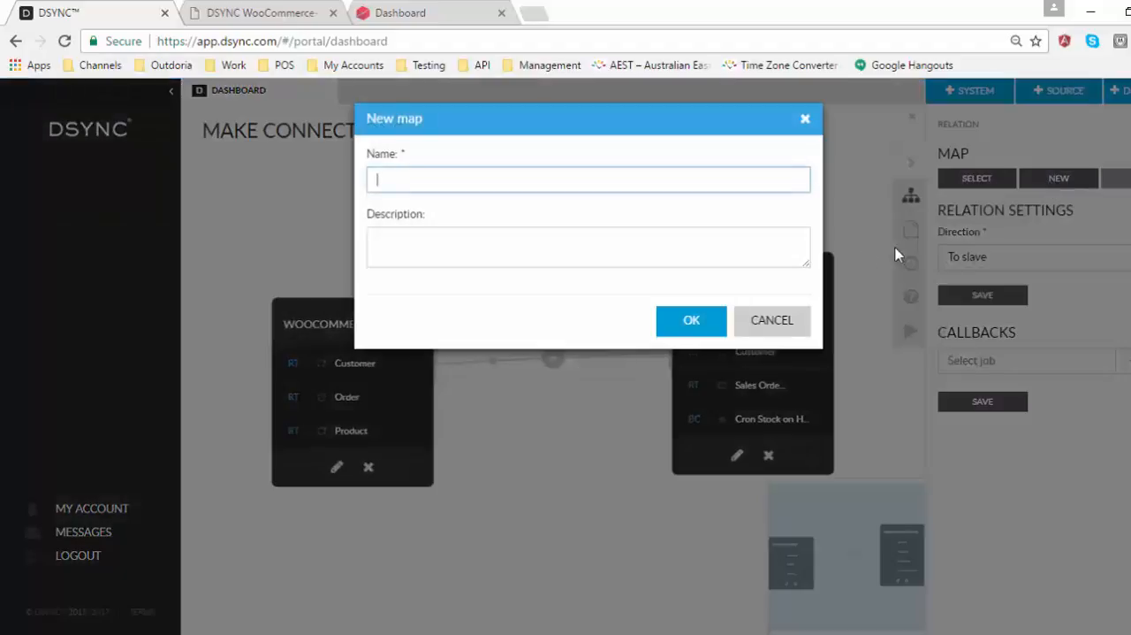
text(Wo)
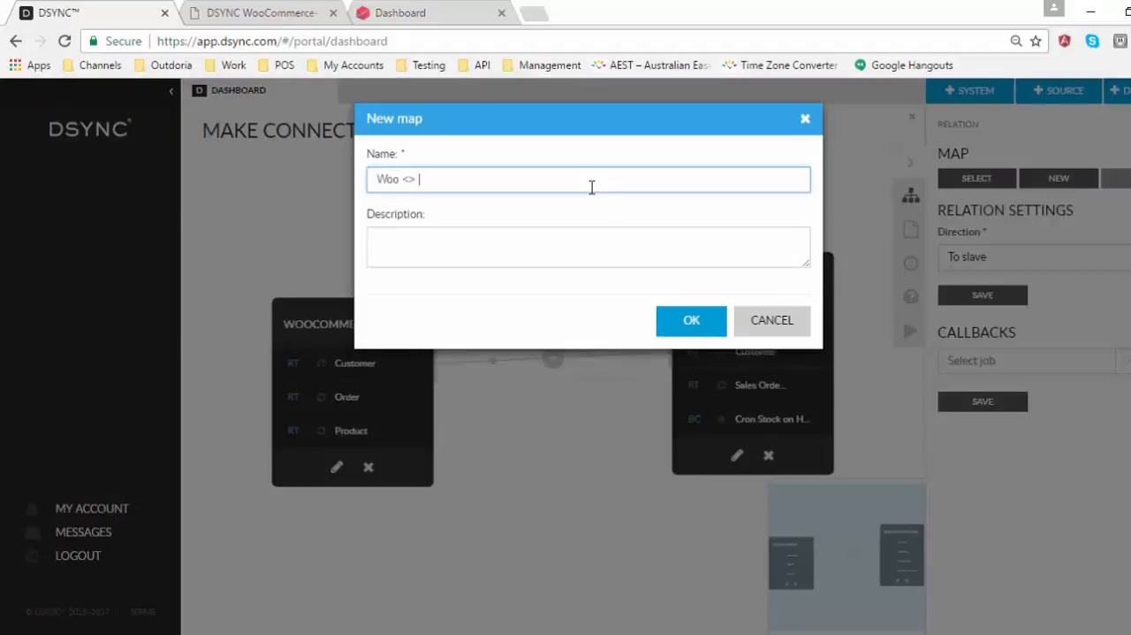
text(o <> Unleashed Mapping 4.0)
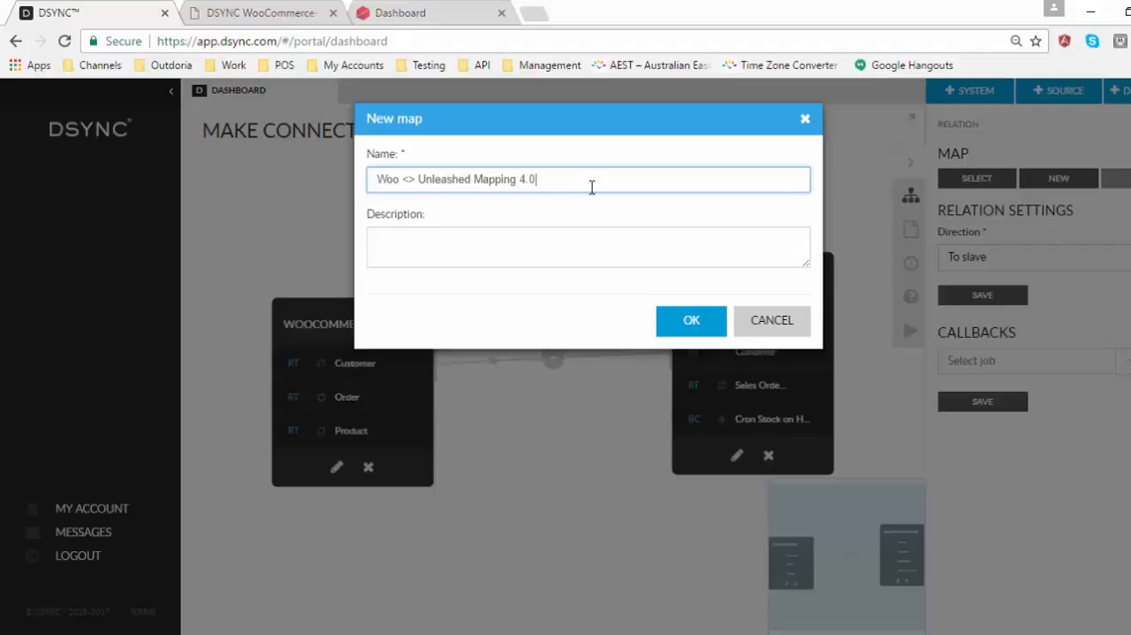
click(679, 319)
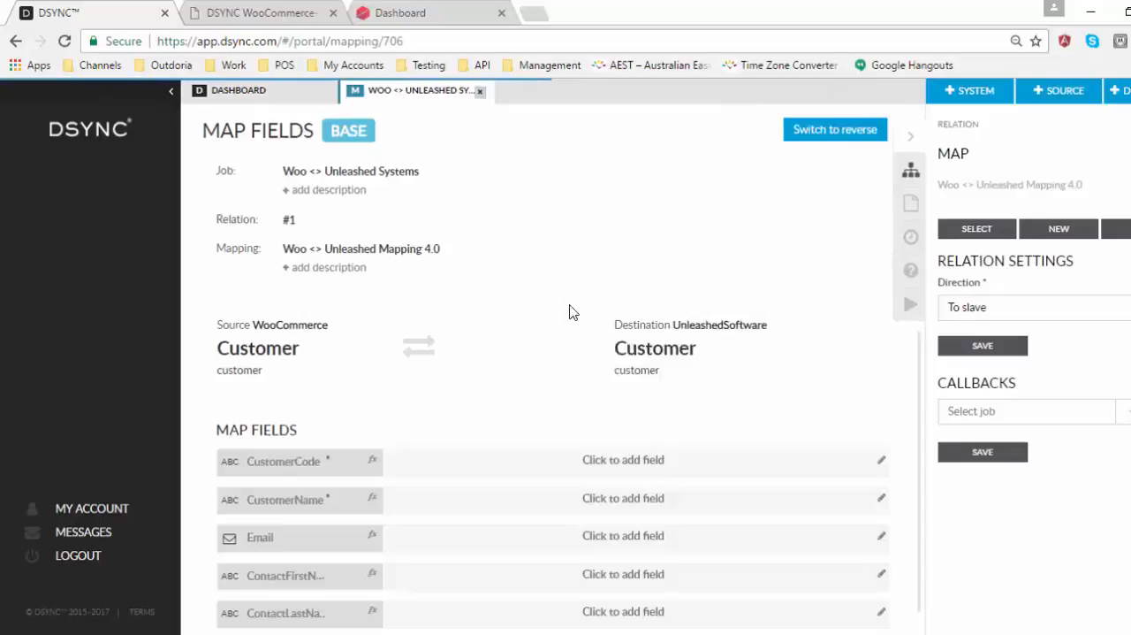
Step: Map id to CustomerCode, email to Email, first_name to ContactFirstName and last_name to ContactLastName in the base map
scroll(490, 395, down, 1)
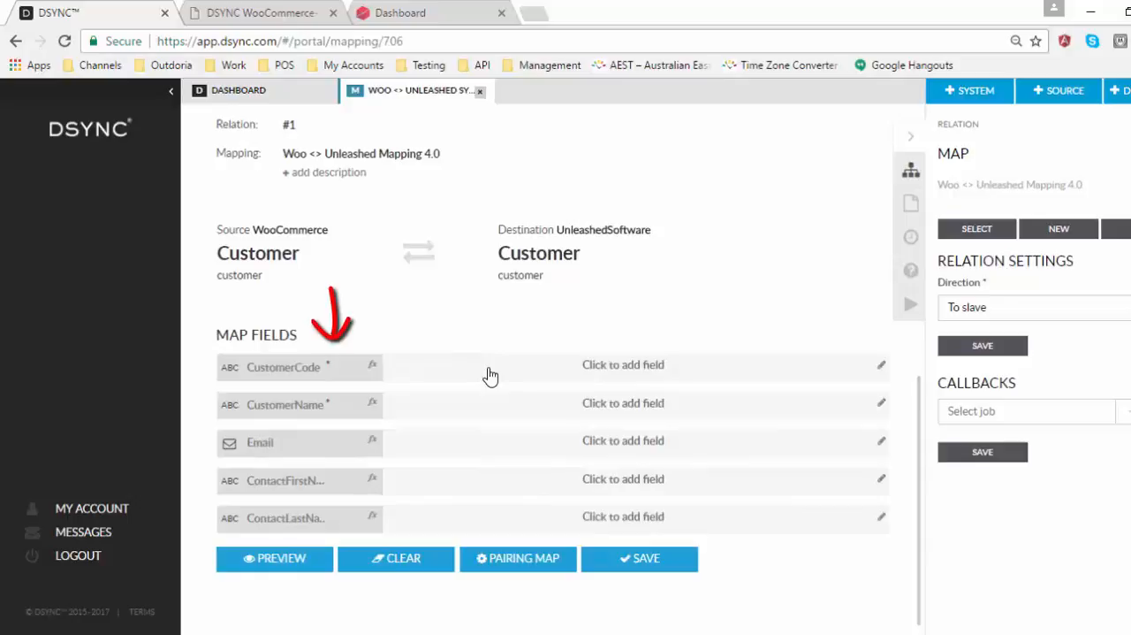
click(488, 376)
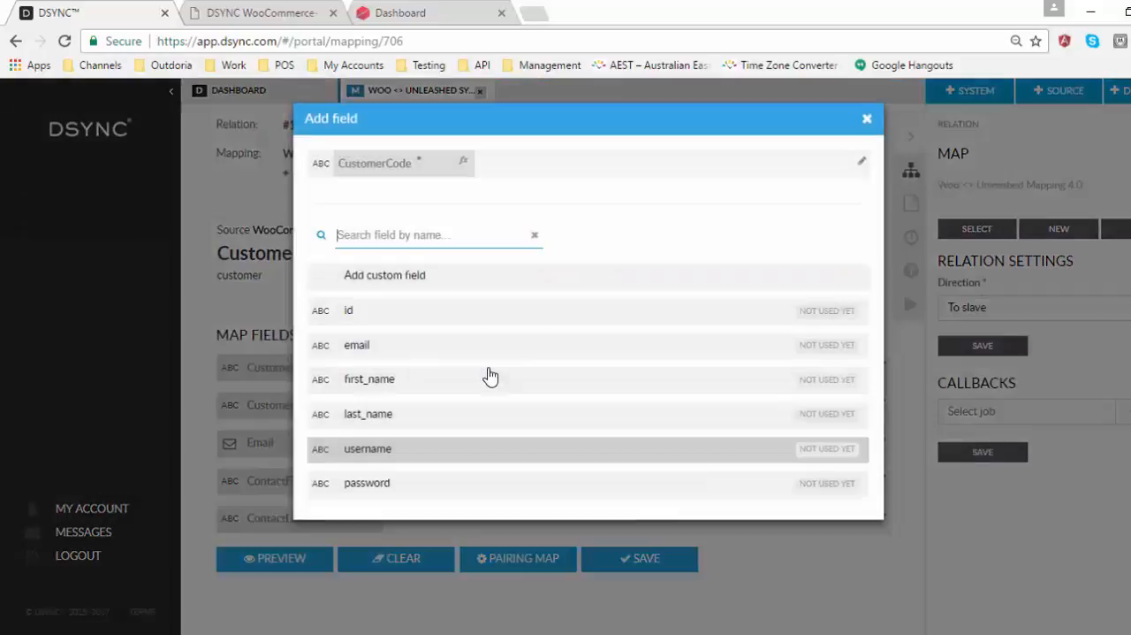
click(470, 313)
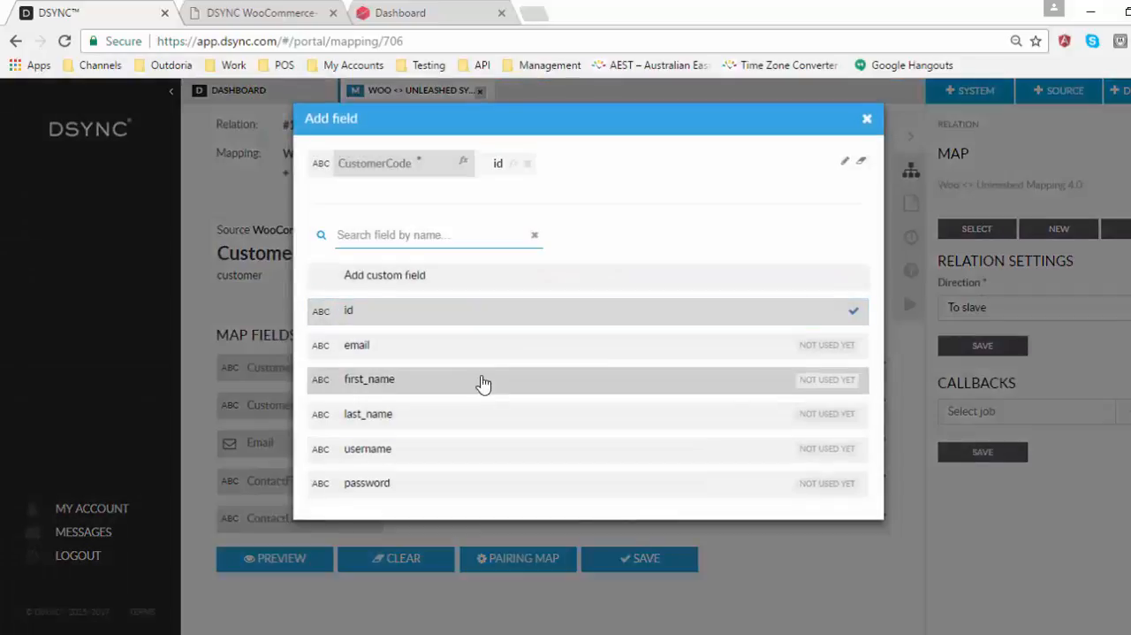
click(560, 352)
click(560, 380)
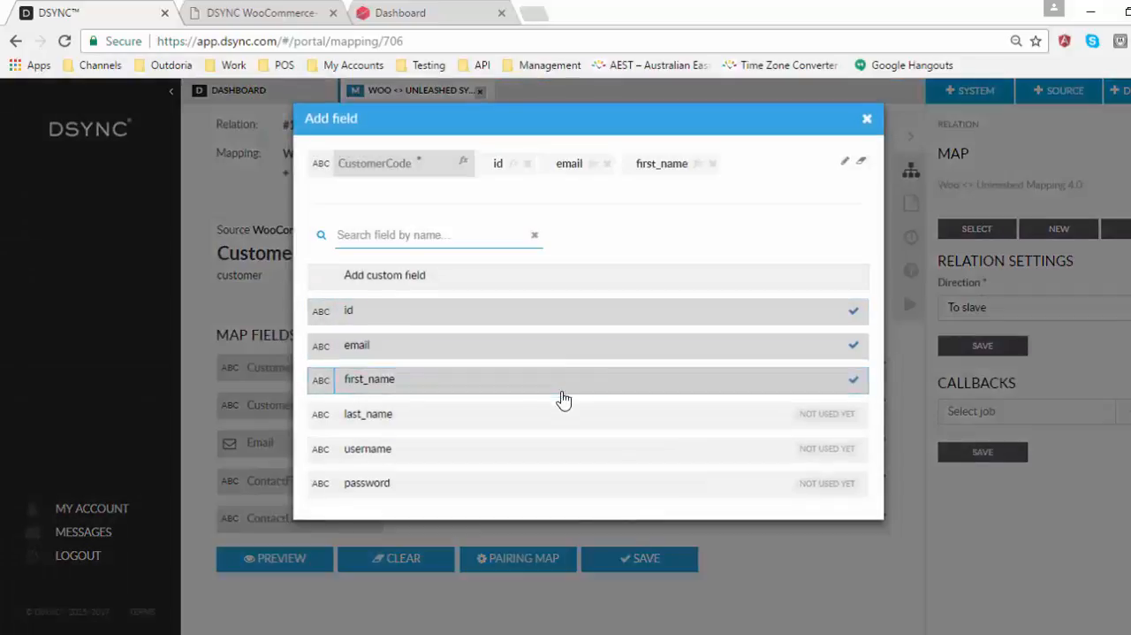
click(566, 414)
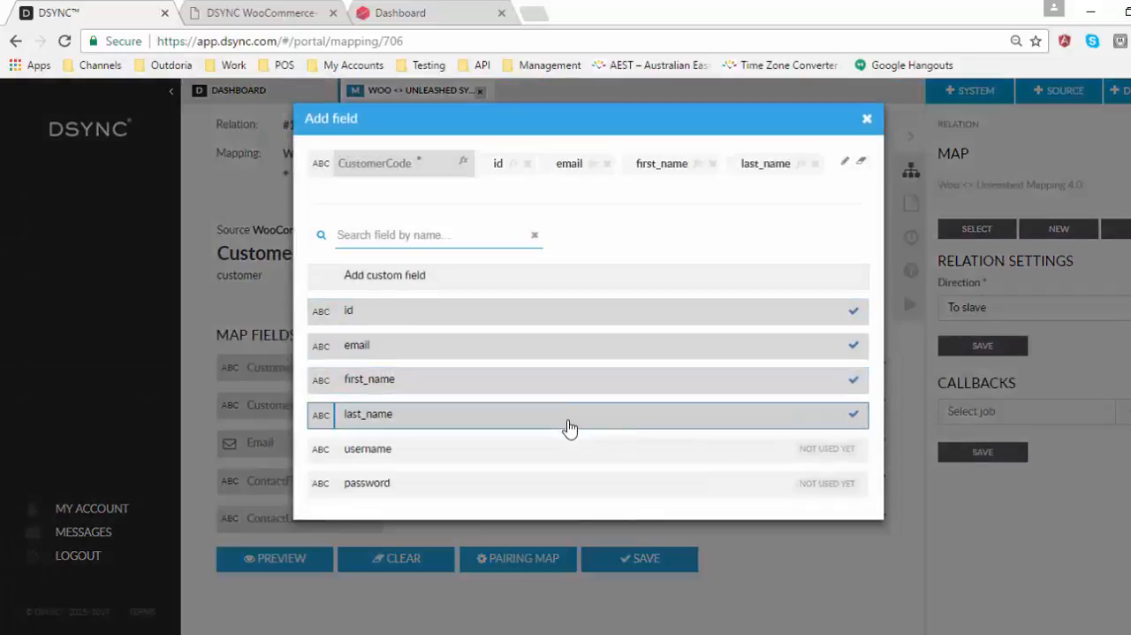
click(867, 118)
drag(480, 373, 441, 483)
drag(478, 392, 435, 522)
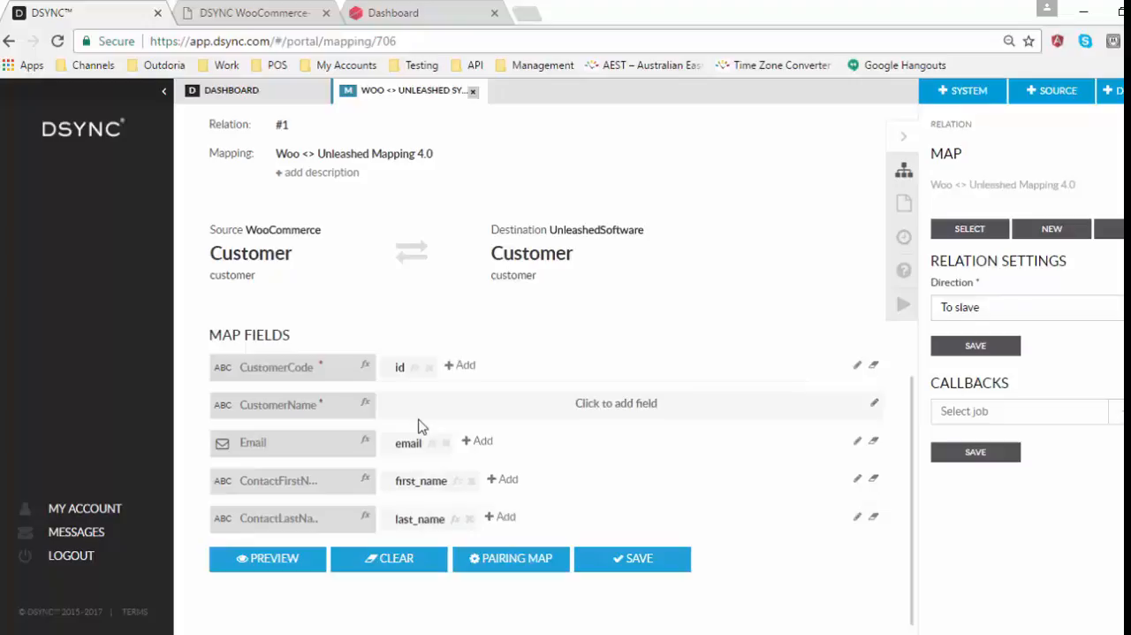
Step: Map CustomerName to first_name, a custom space constant and last_name in that order, and save the base map
click(422, 405)
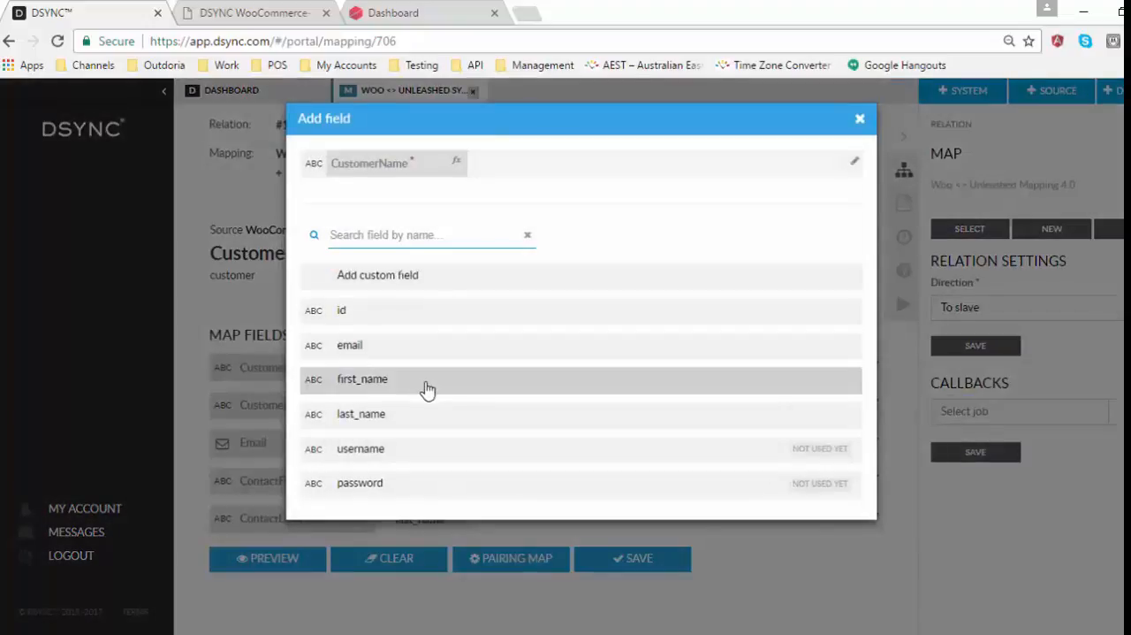
click(427, 387)
click(430, 416)
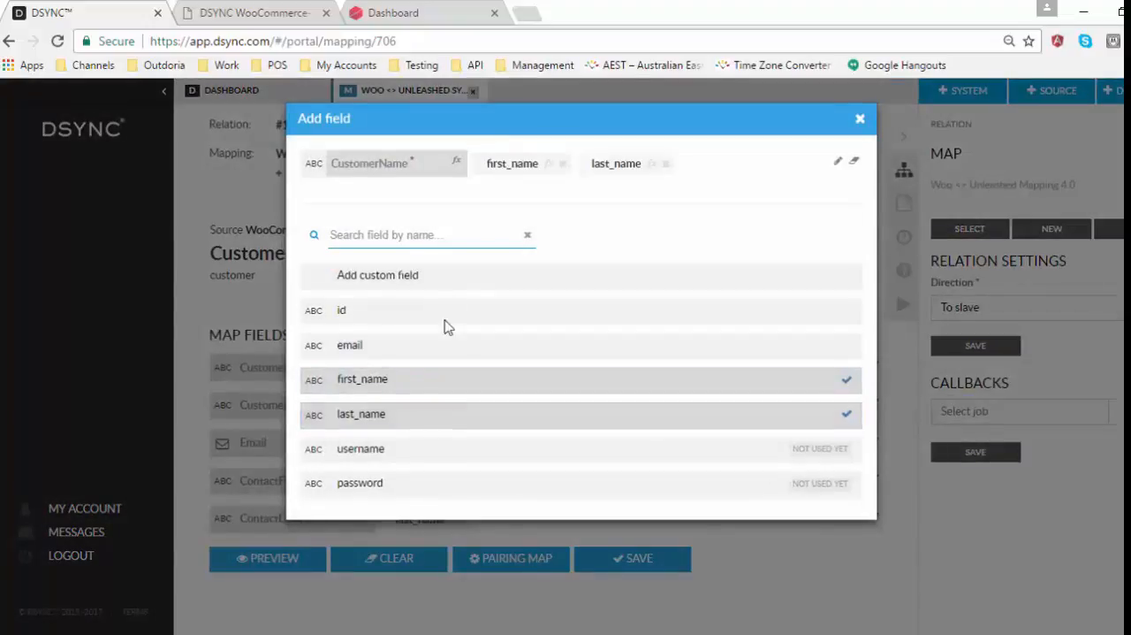
click(395, 295)
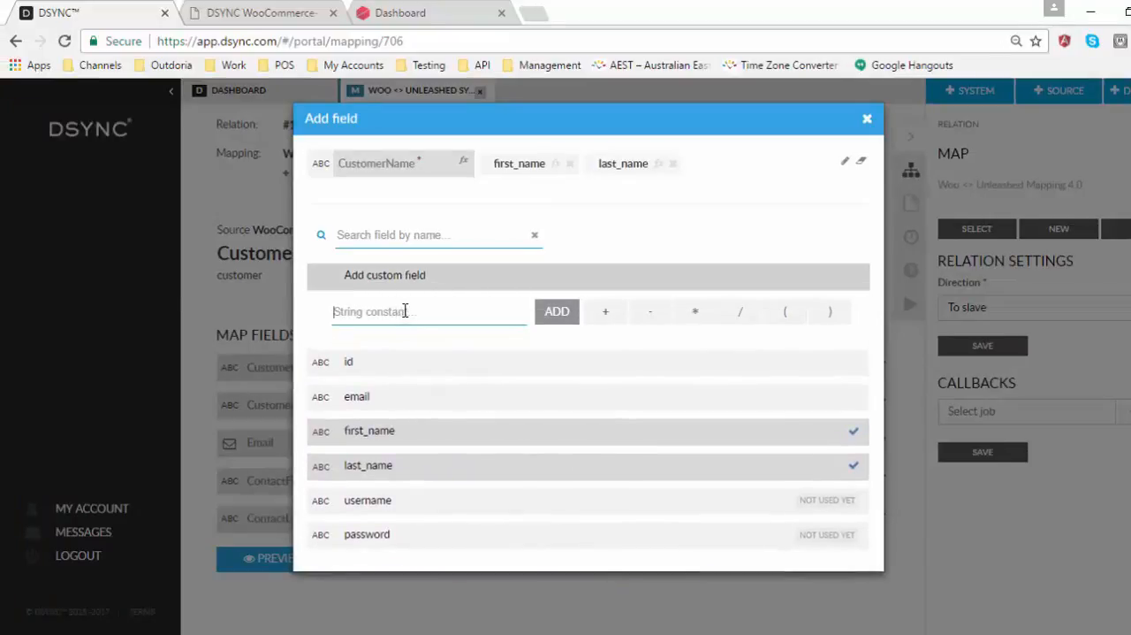
click(550, 314)
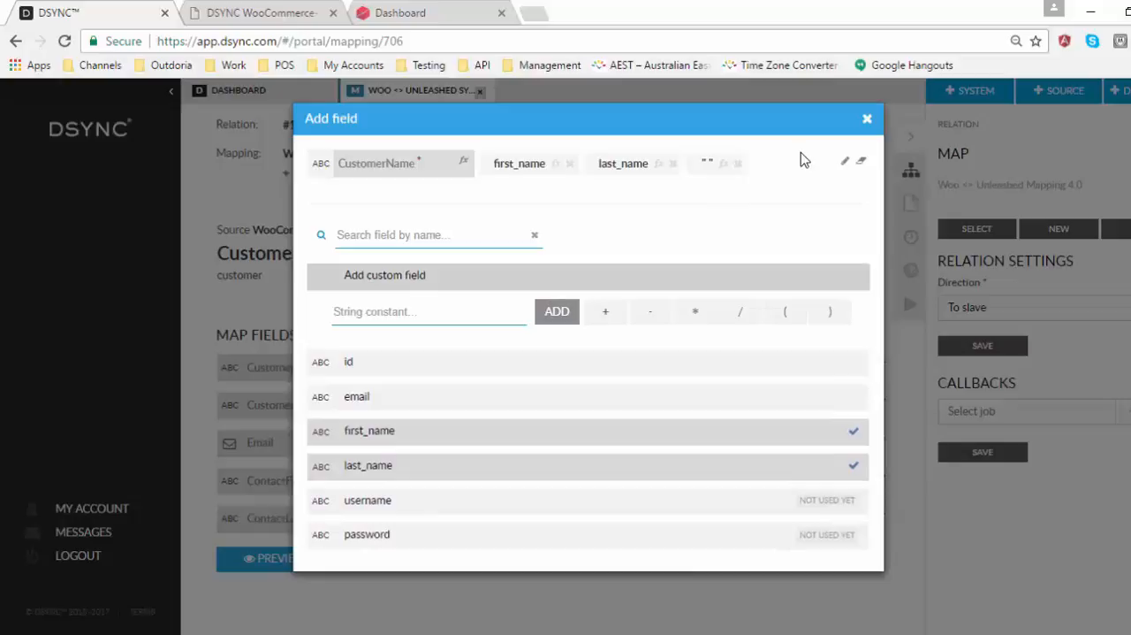
click(866, 118)
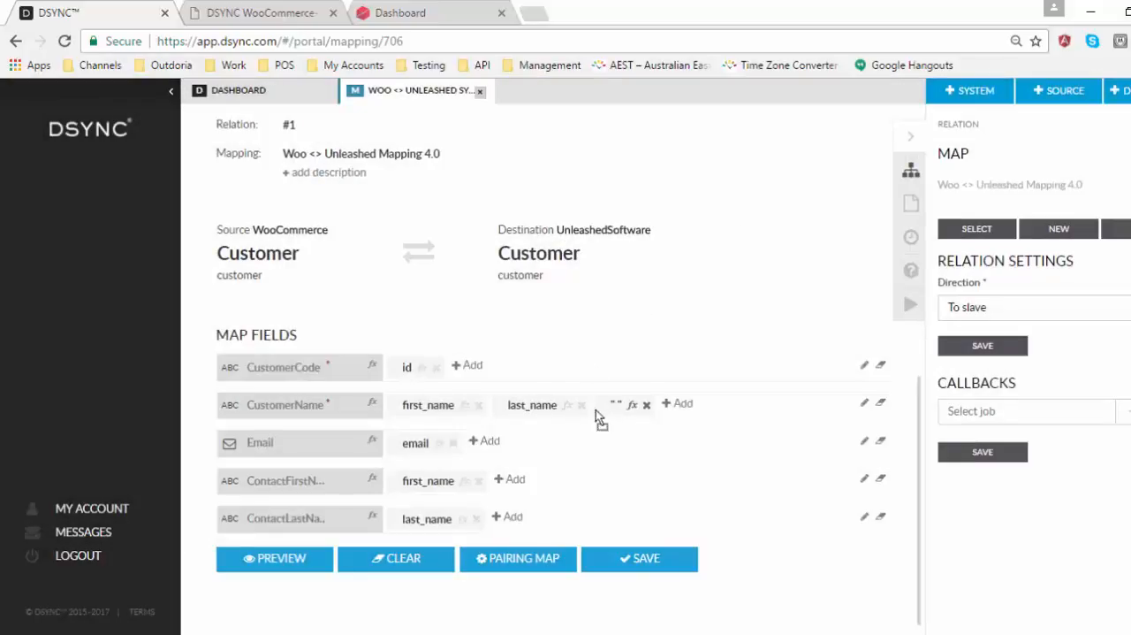
drag(596, 410, 499, 411)
click(642, 567)
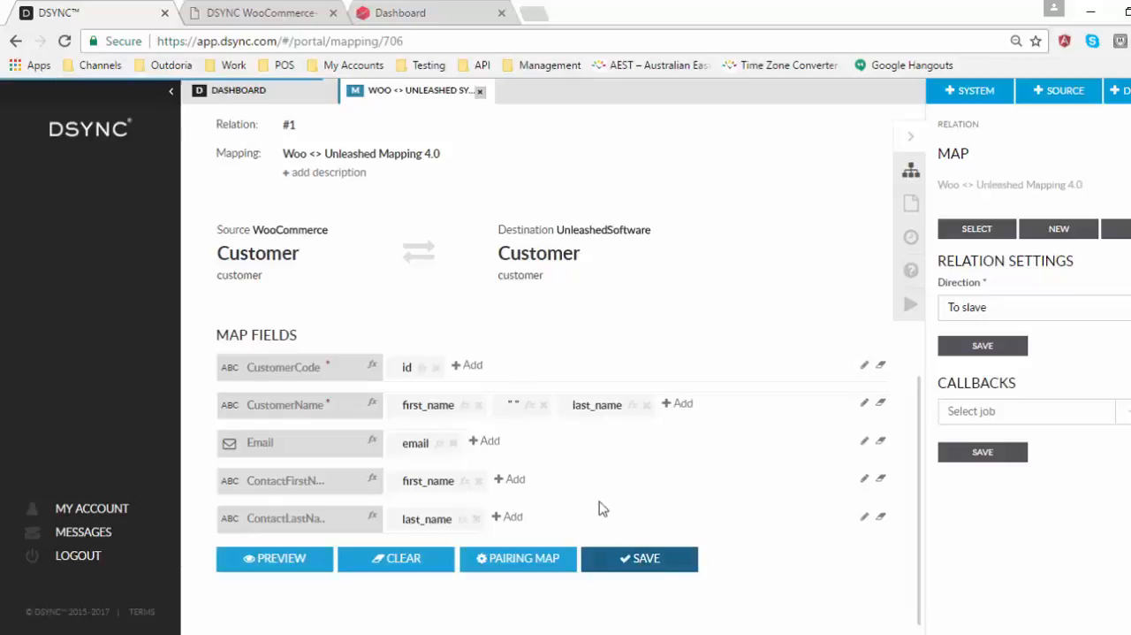
Step: Switch to the reverse map and add Email three times, plus ContactFirstName and ContactLastName, to the email field
click(428, 250)
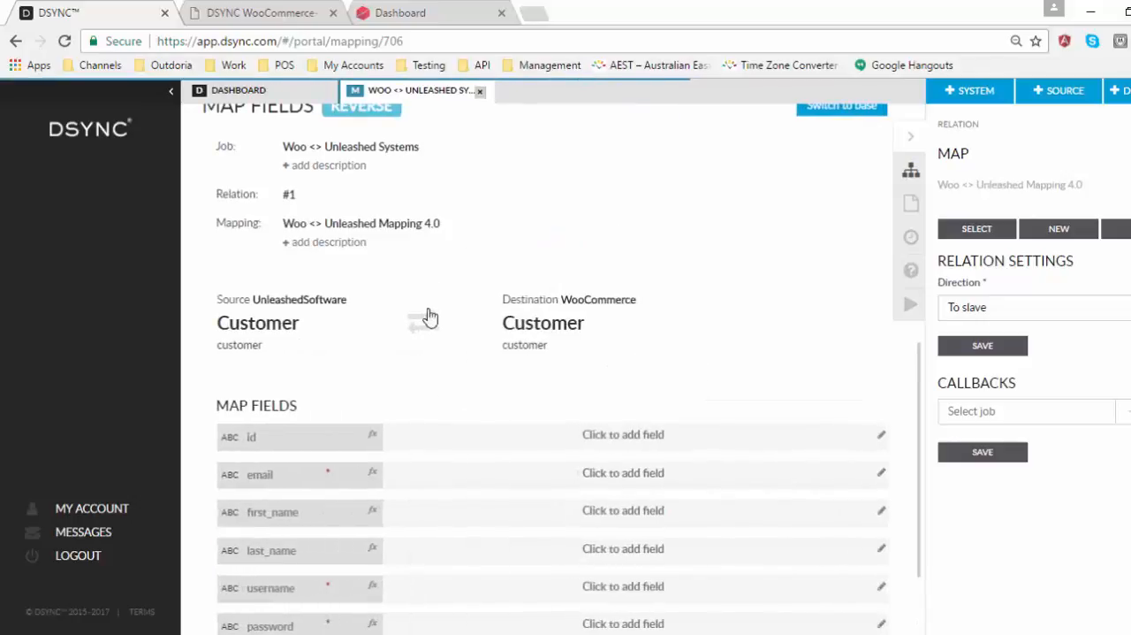
scroll(471, 407, down, 1)
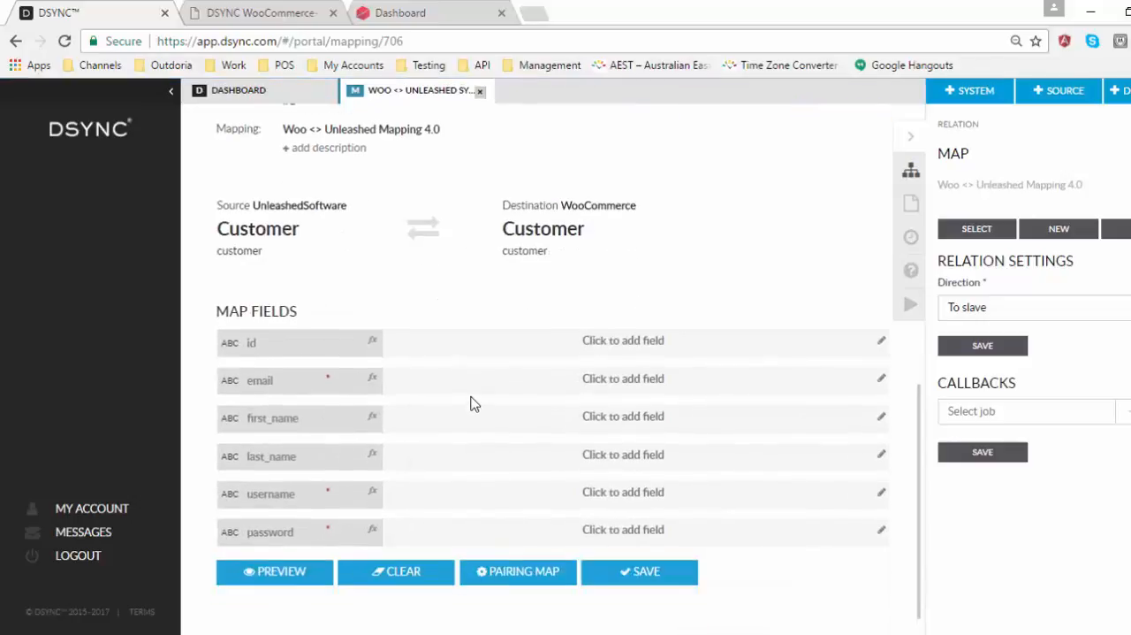
click(558, 389)
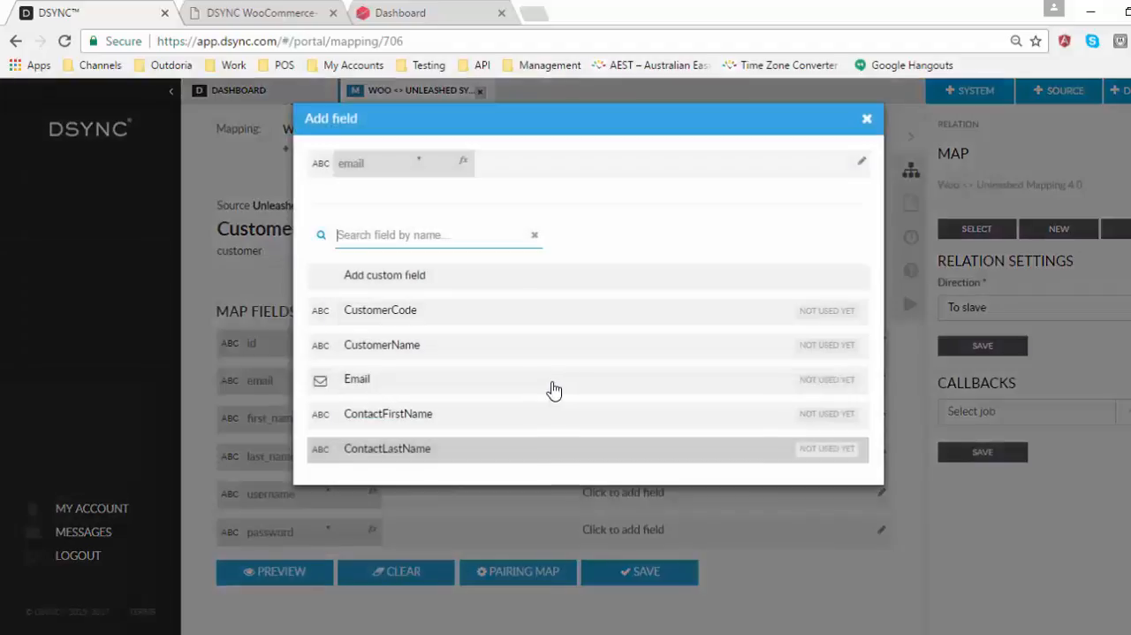
click(447, 382)
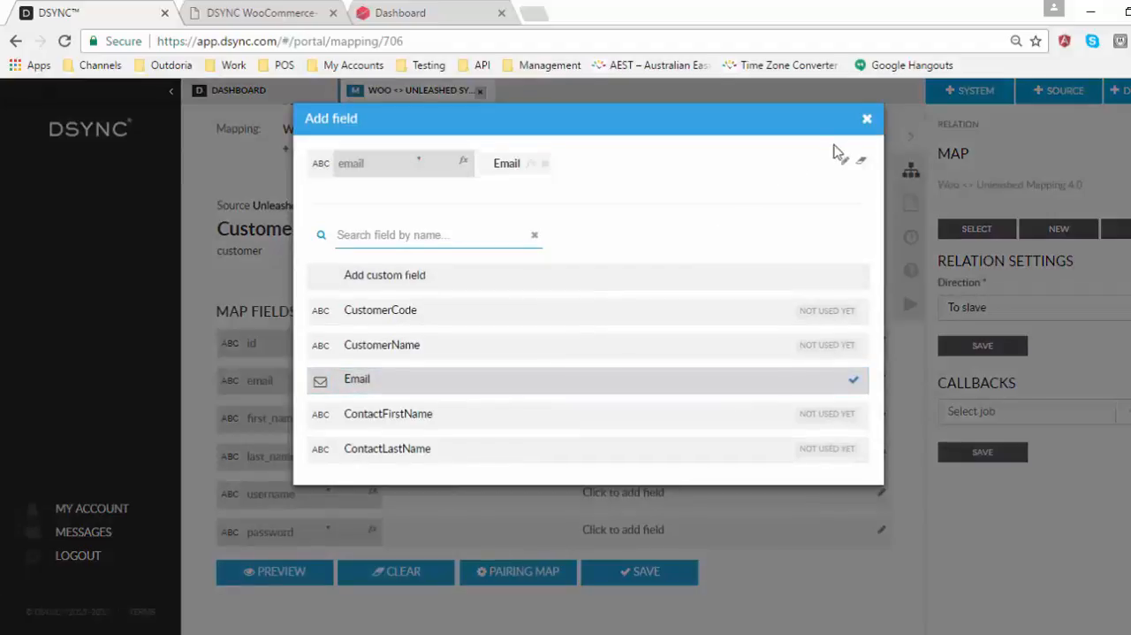
click(457, 413)
click(456, 449)
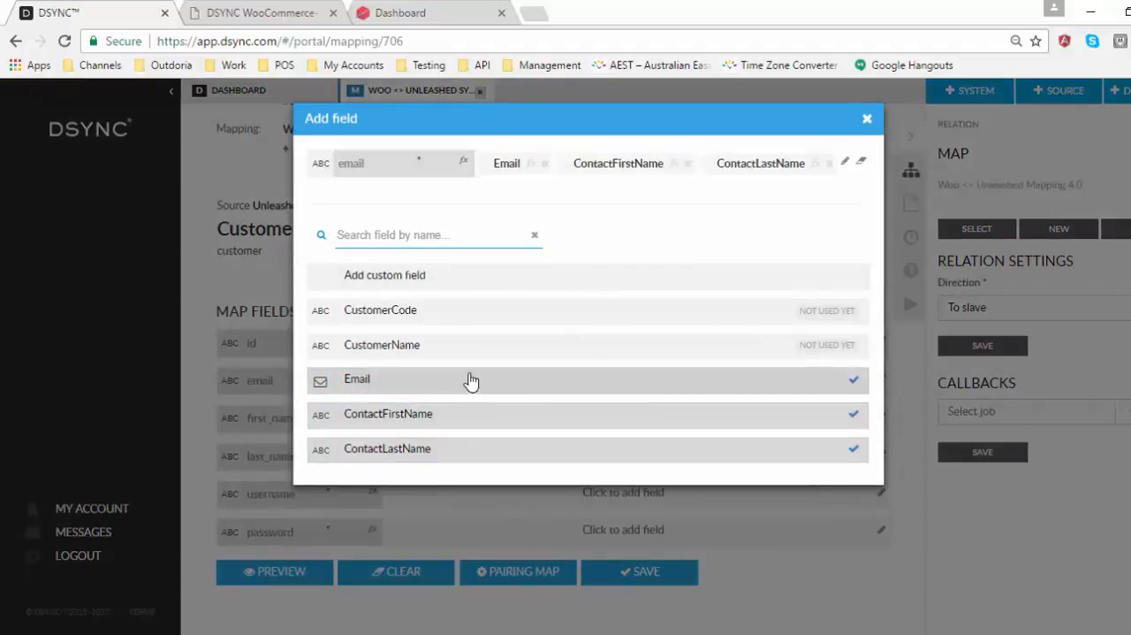
click(457, 383)
click(452, 415)
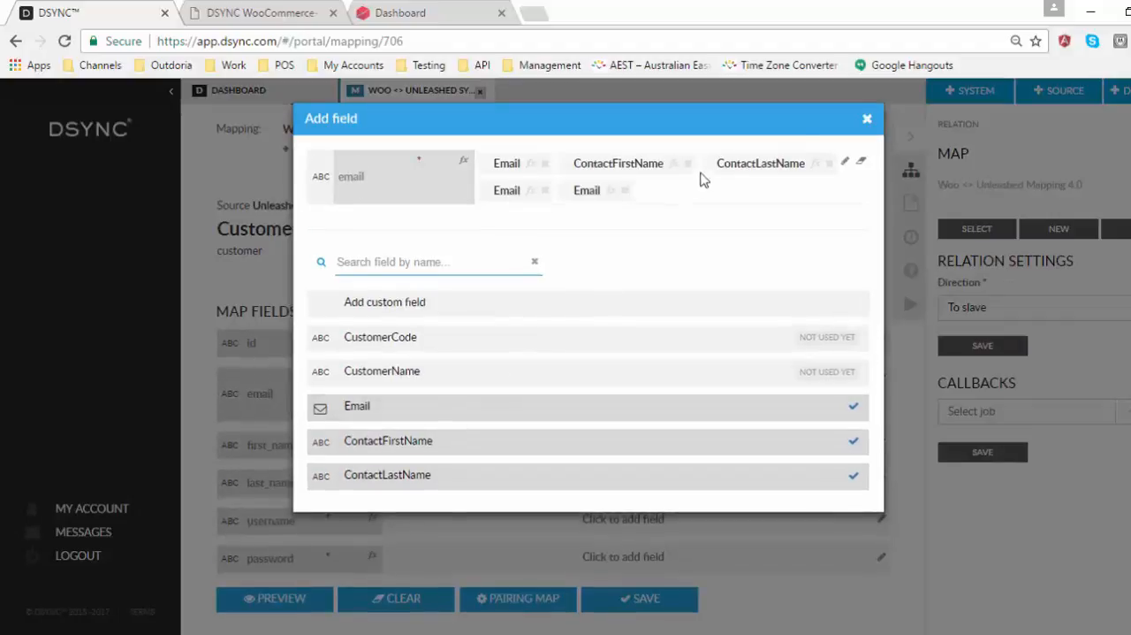
click(867, 119)
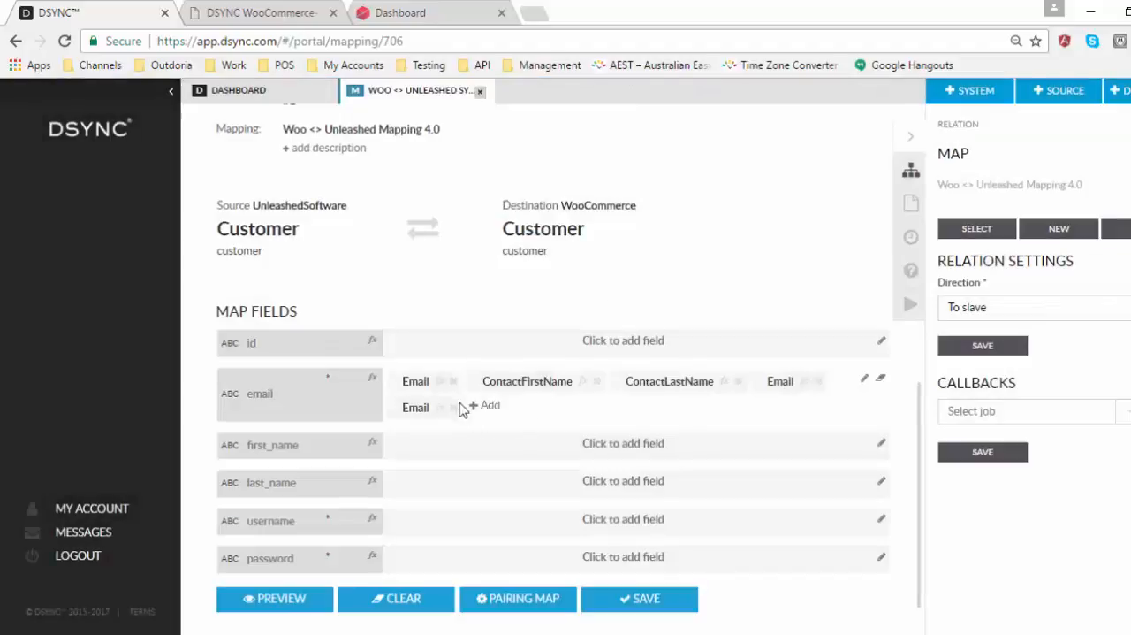
Step: Move Email to username, ContactFirstName to first_name and ContactLastName to last_name, clearing the password field and keeping one Email under email
drag(419, 416, 414, 555)
drag(428, 389, 424, 513)
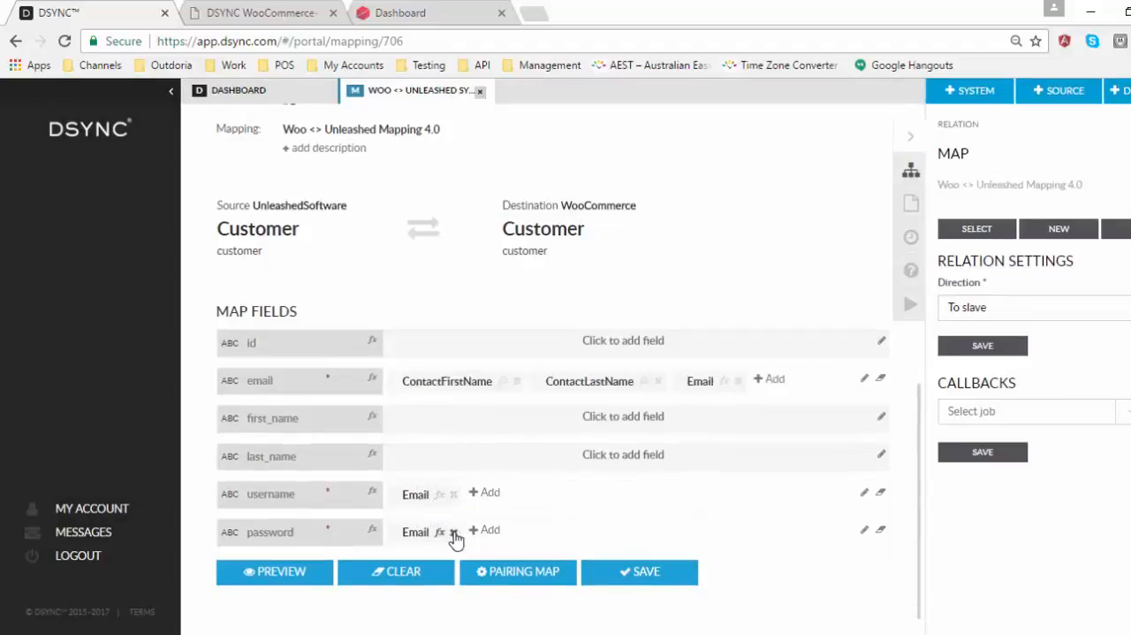
click(452, 532)
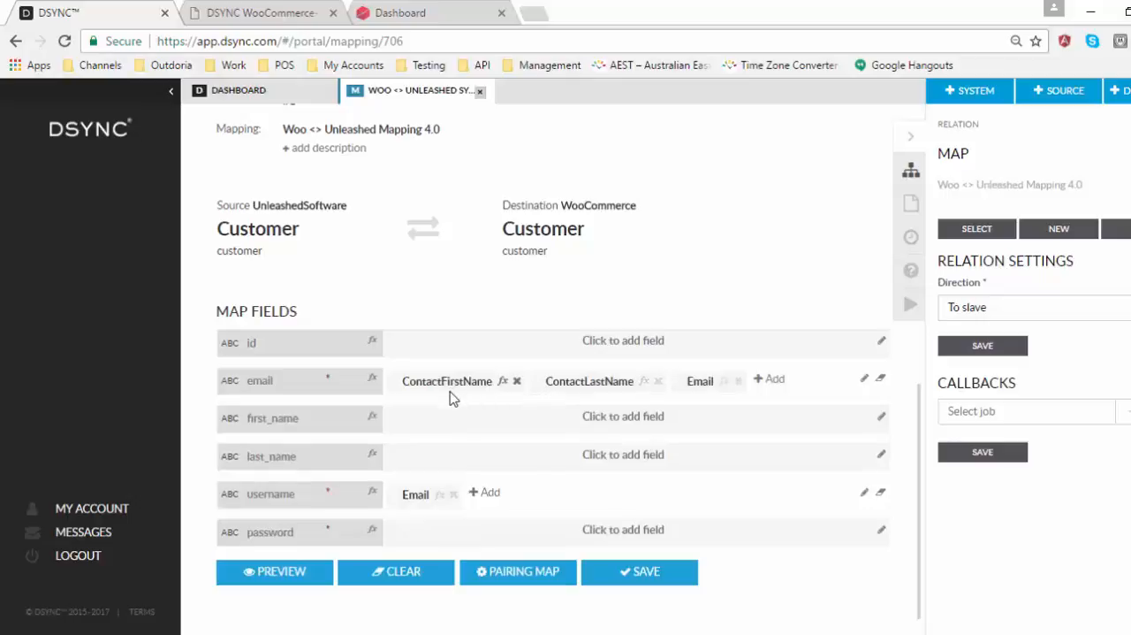
drag(450, 397, 446, 457)
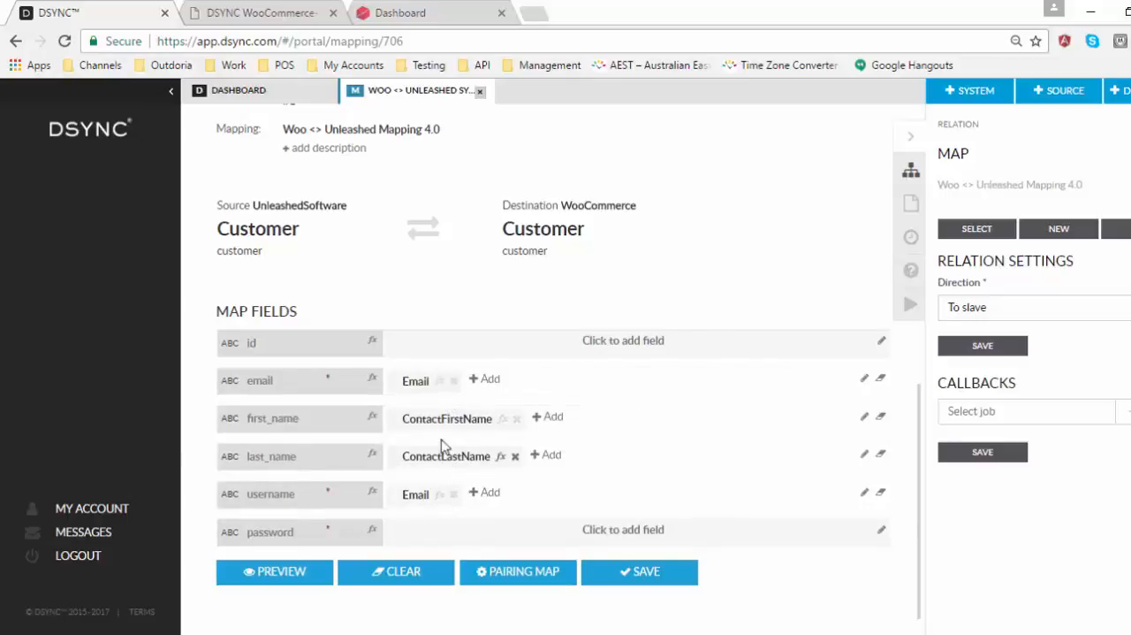
Step: Add a custom string constant to the password field containing the default account password
click(437, 537)
click(413, 276)
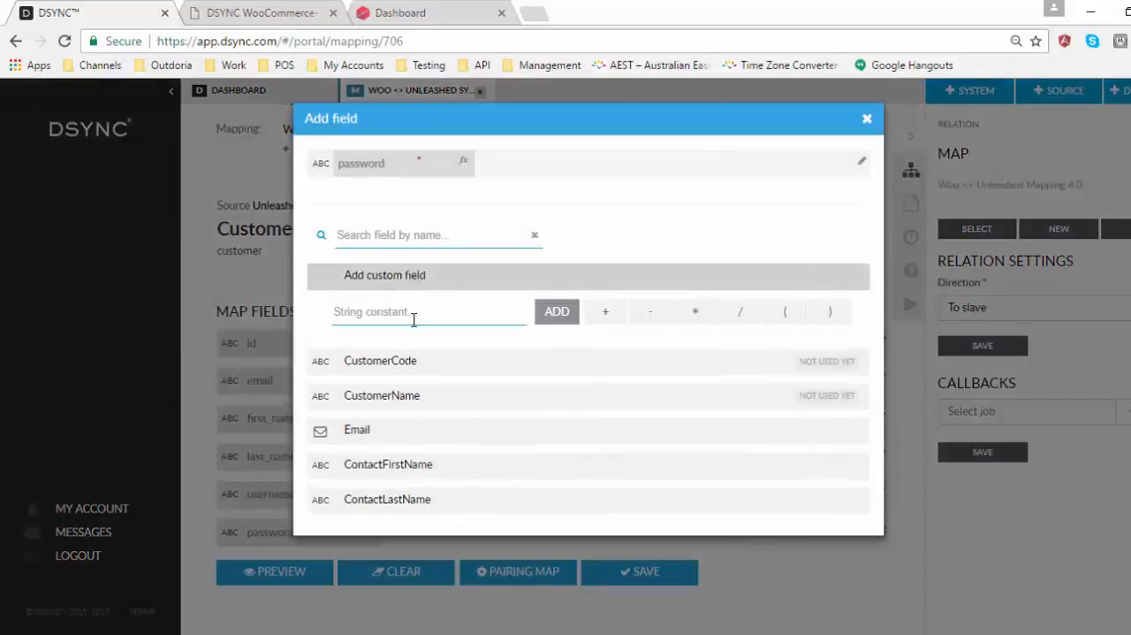
text(12345)
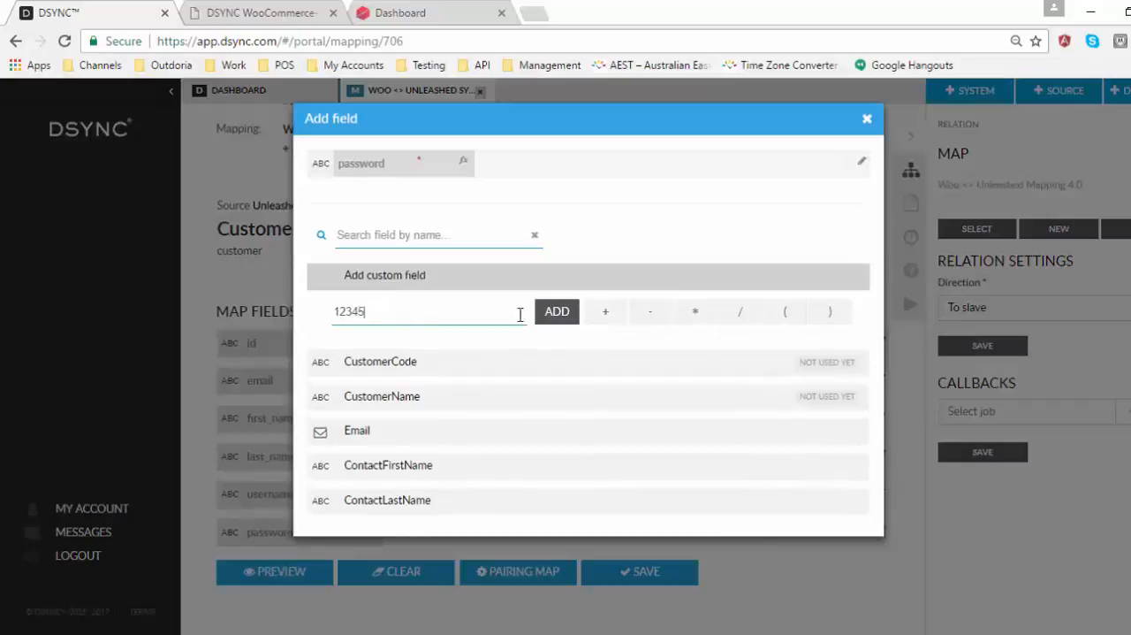
click(555, 313)
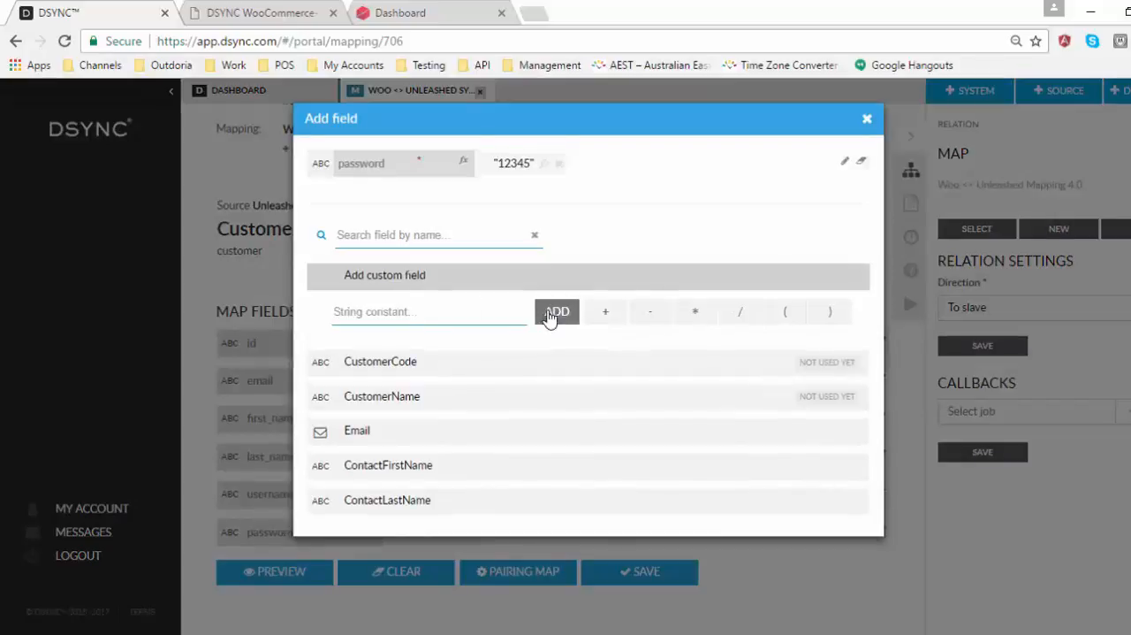
Step: Save the reverse map and set the dashboard relation between the two Customer endpoints to direction Both
click(867, 120)
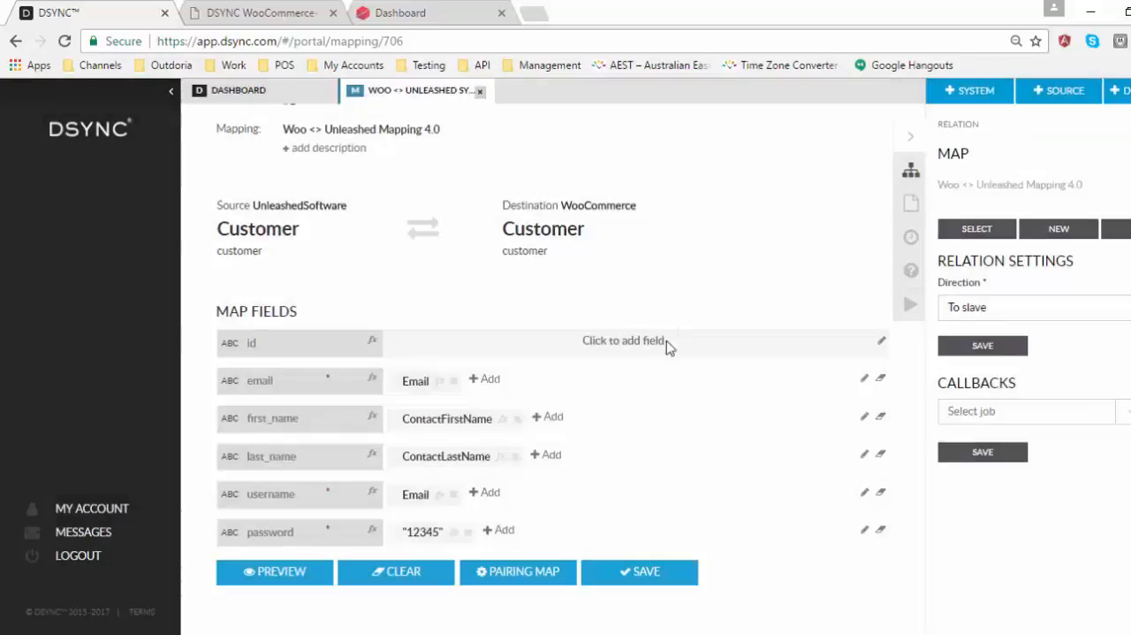
click(646, 571)
click(279, 100)
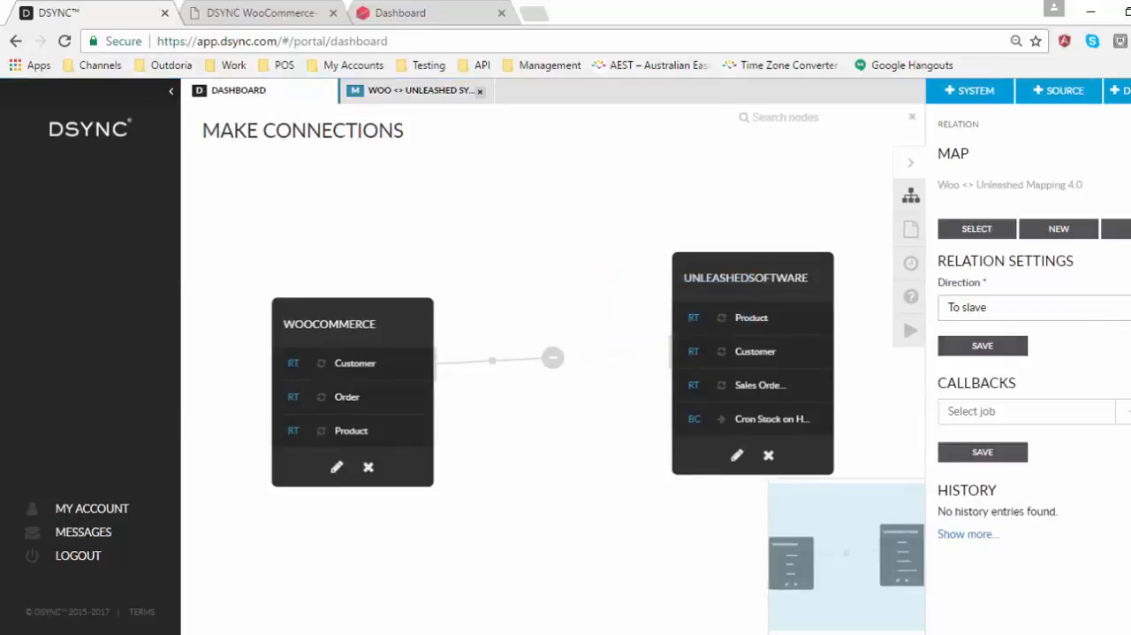
click(1078, 307)
click(1071, 378)
click(997, 349)
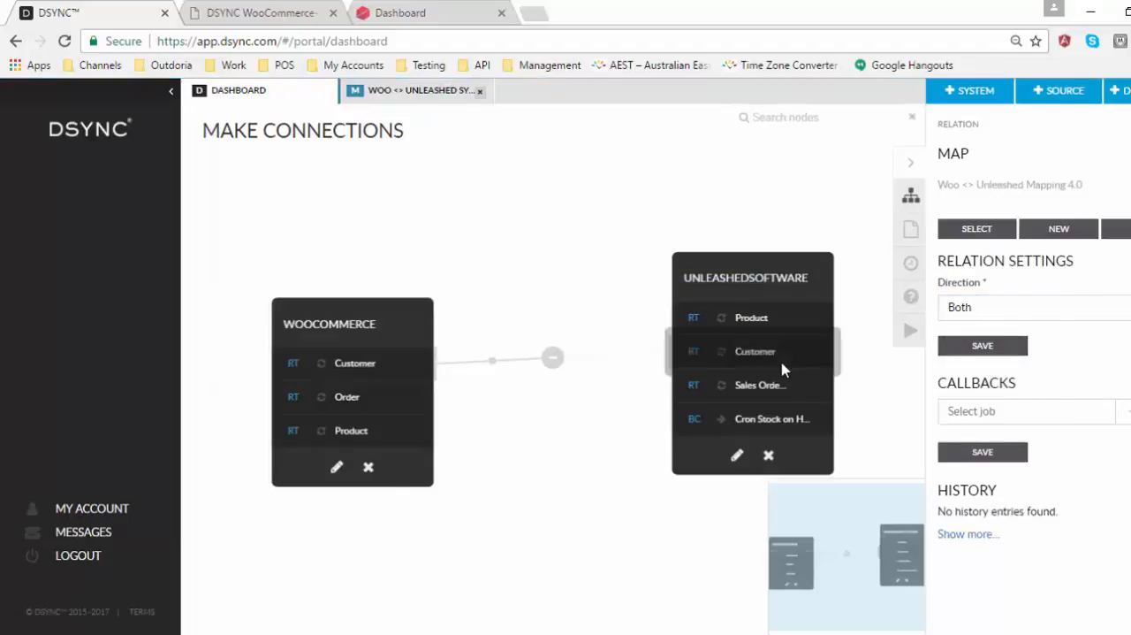
Step: Save the 1 minute cron period for the UnleashedSoftware Customer endpoint
click(804, 357)
click(948, 350)
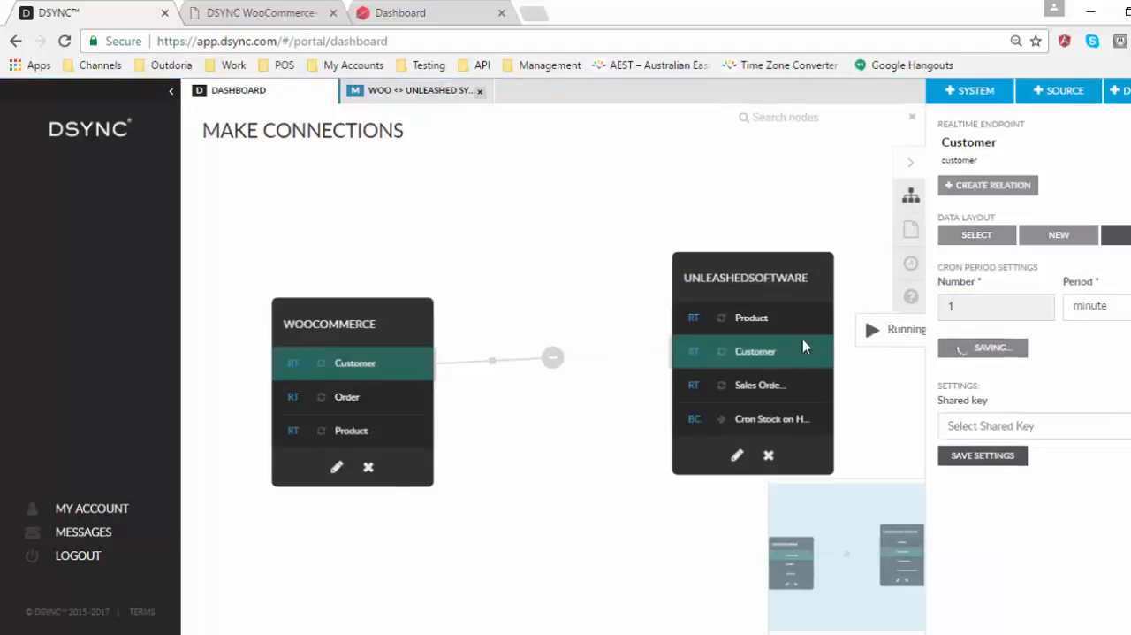
click(615, 357)
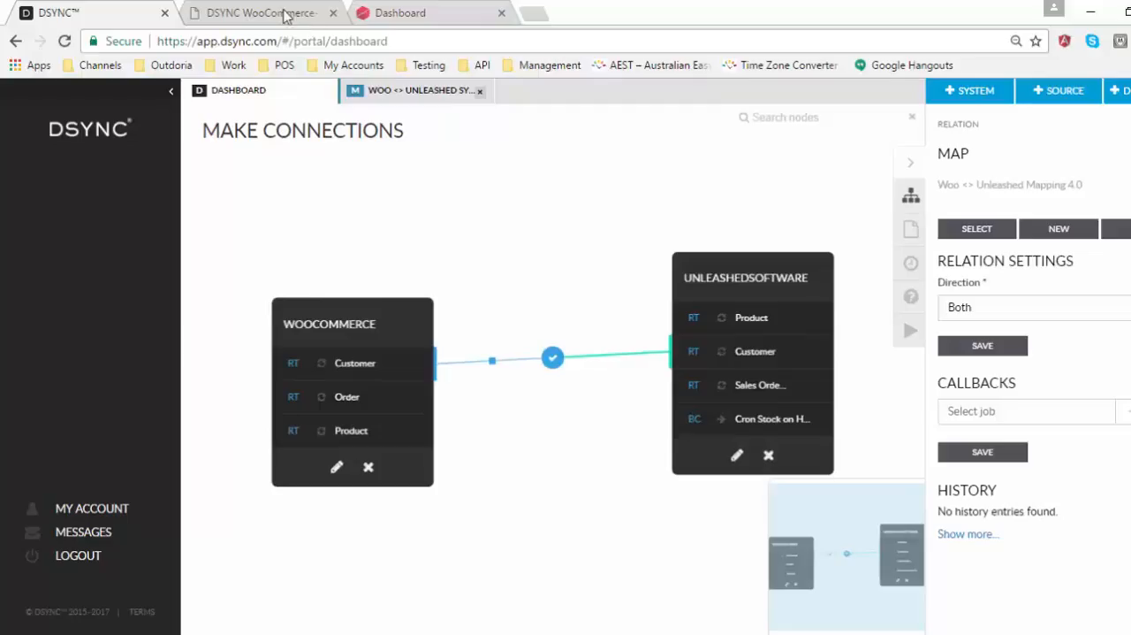
Step: Switch to the DSYNC WooCommerce-1 site, go to the user list in its admin and open a new user form
click(291, 14)
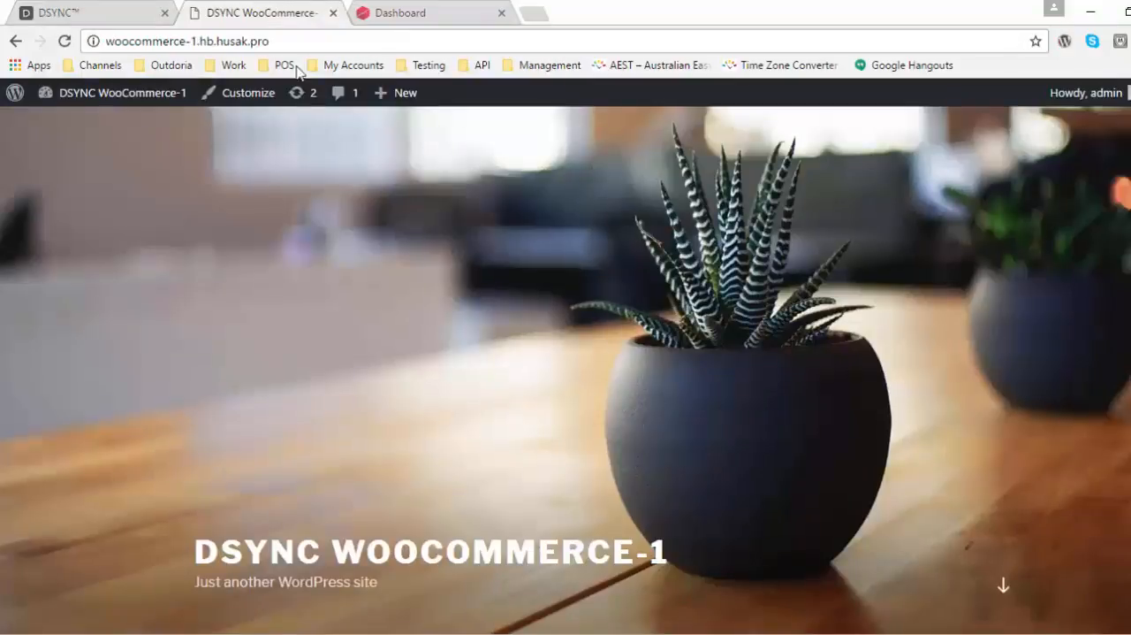
mouse_move(128, 99)
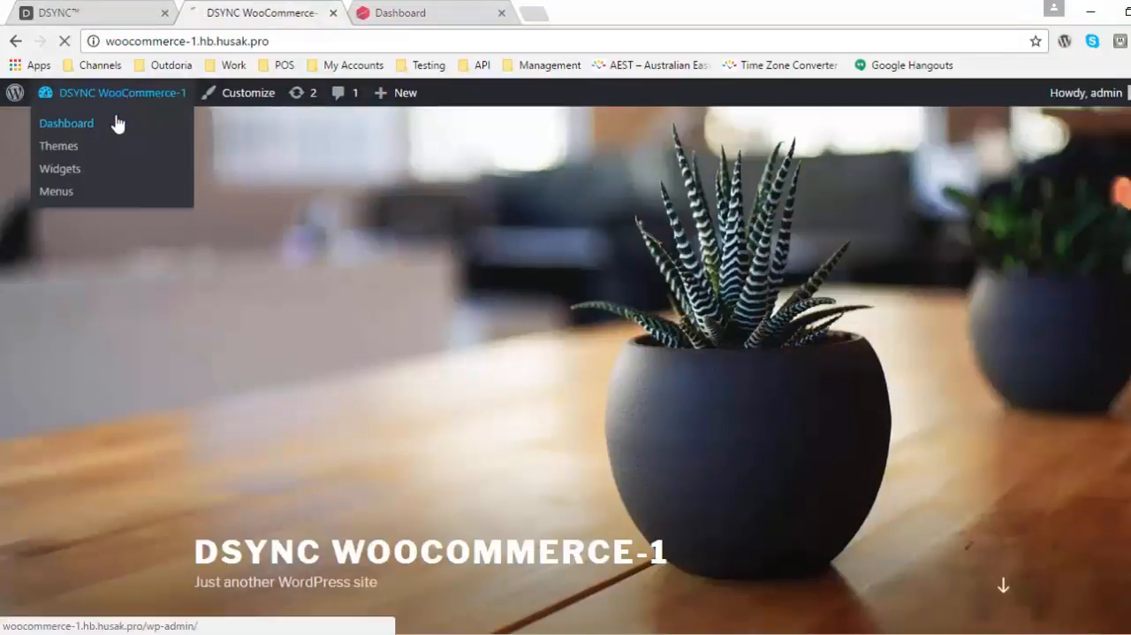
click(105, 126)
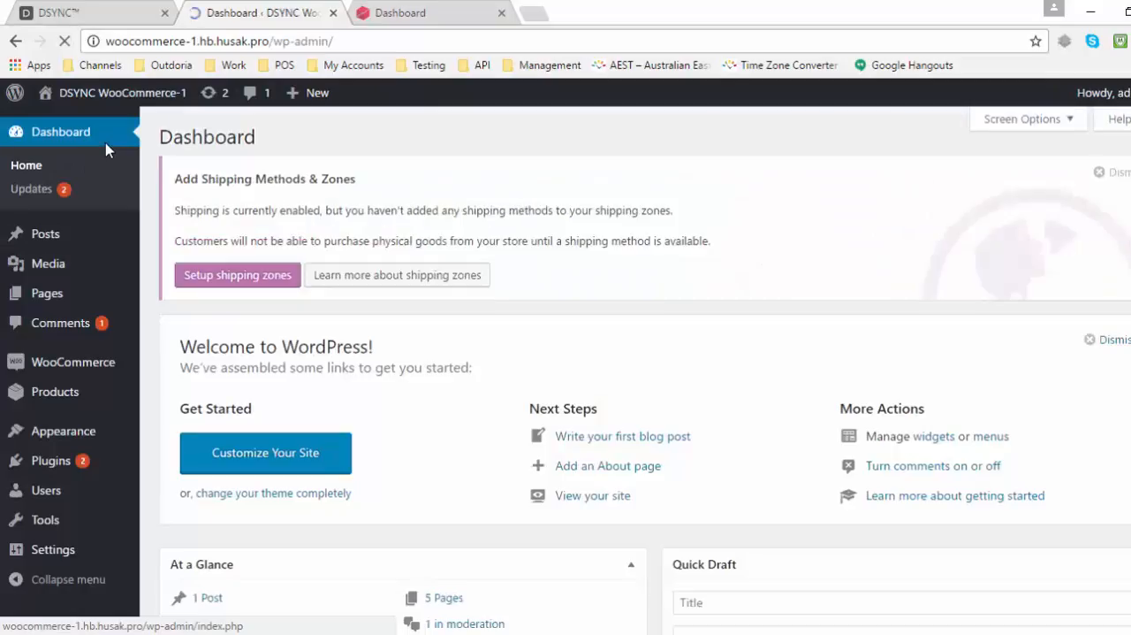
click(70, 493)
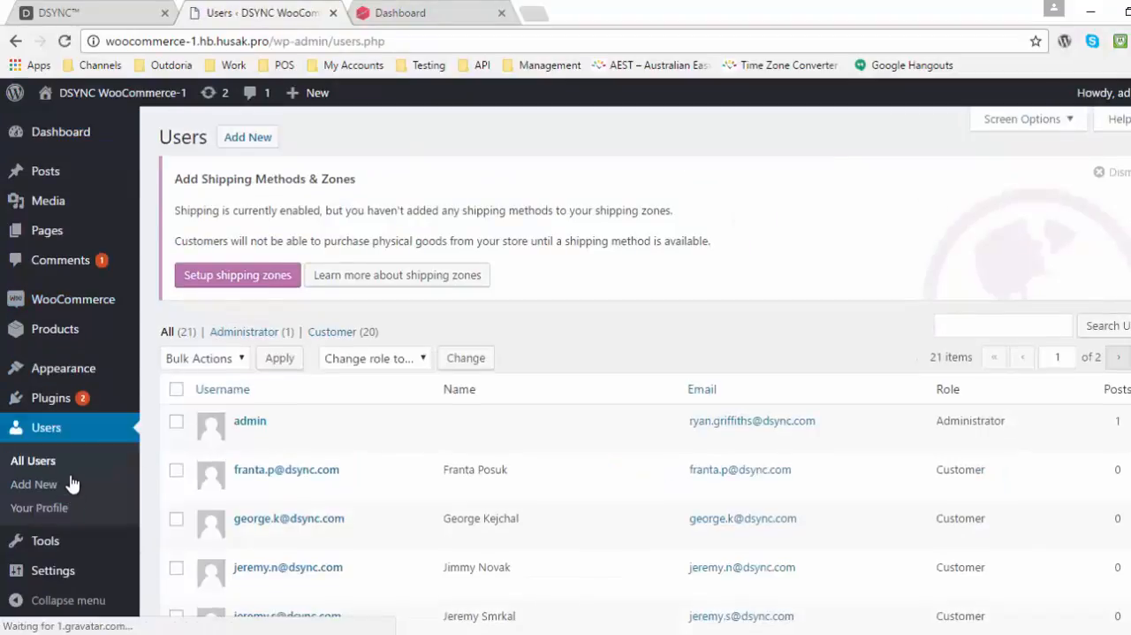
scroll(265, 232, down, 2)
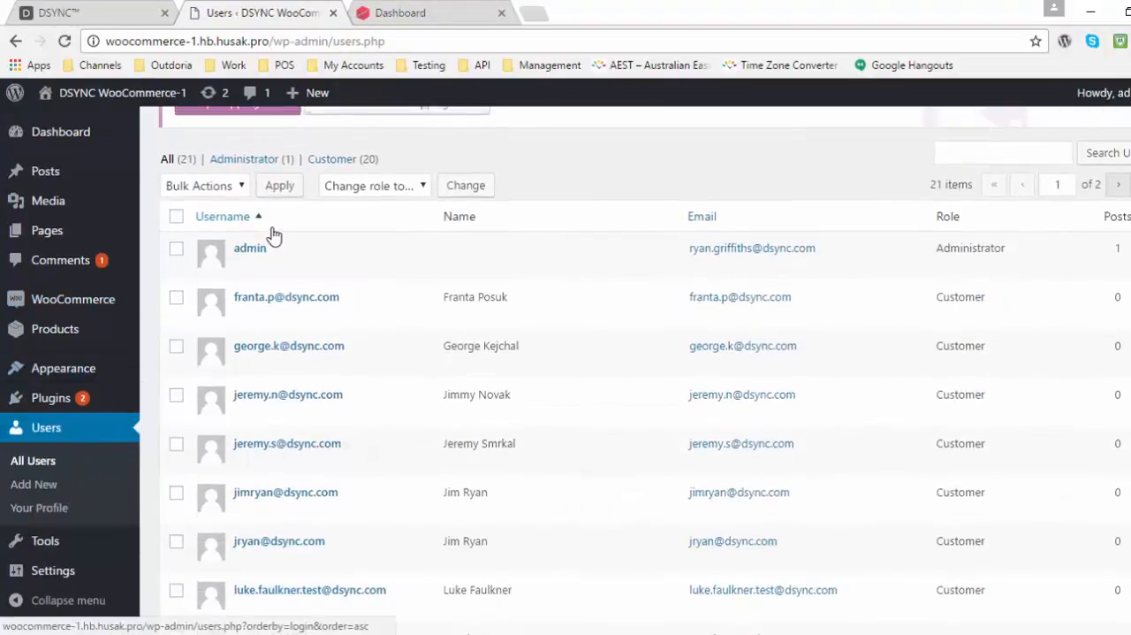
scroll(272, 232, up, 2)
click(253, 143)
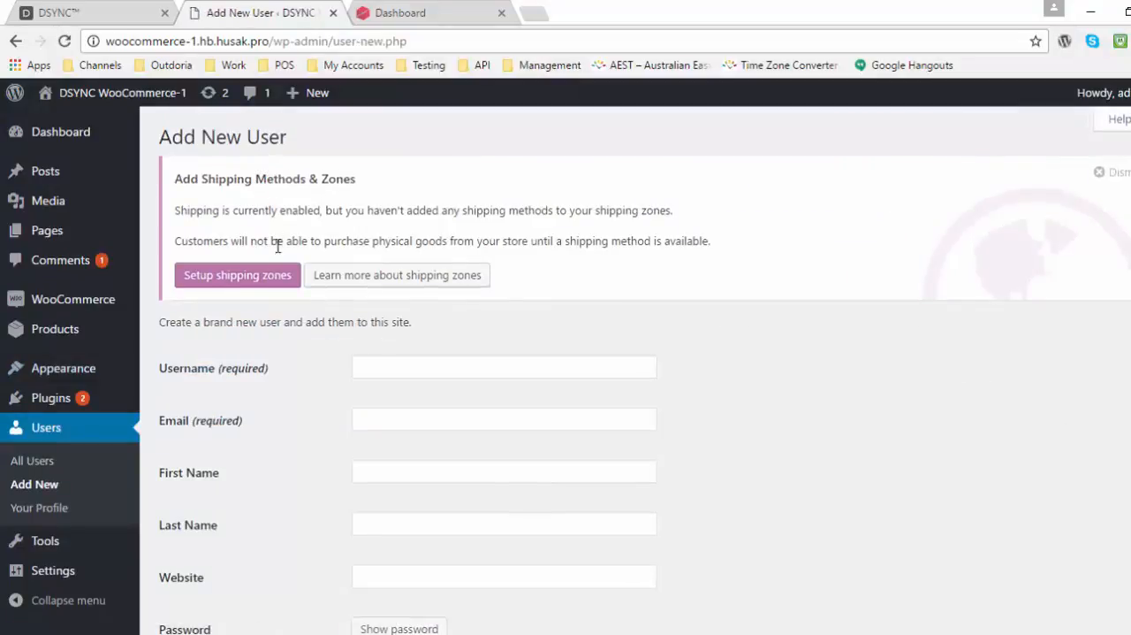
Step: Enter the test customer's email address as the new user's username
click(379, 372)
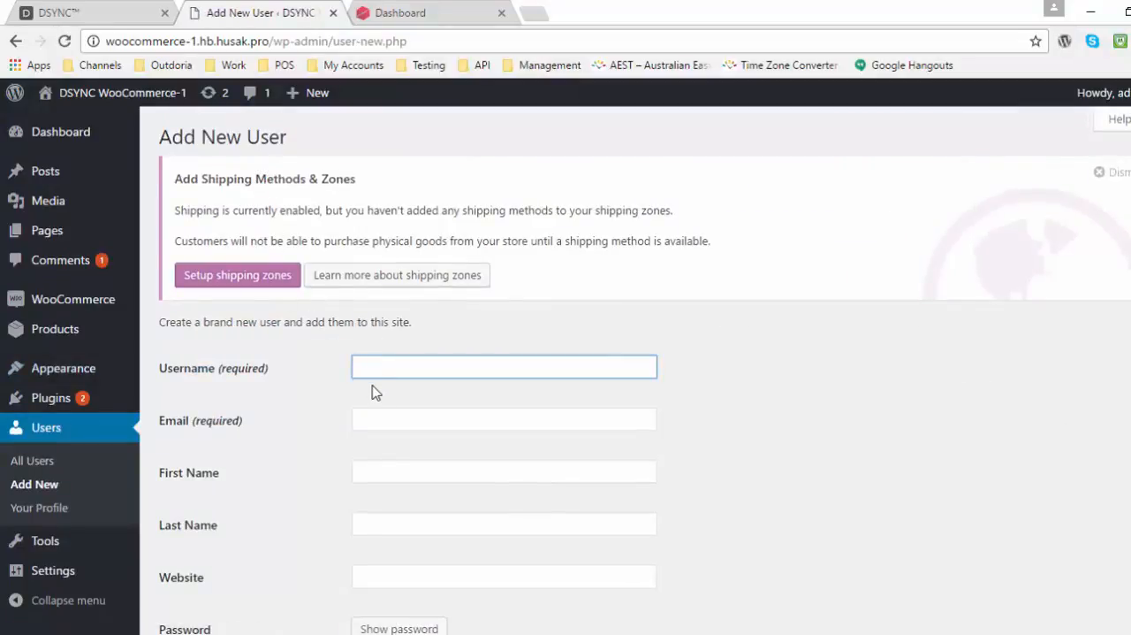
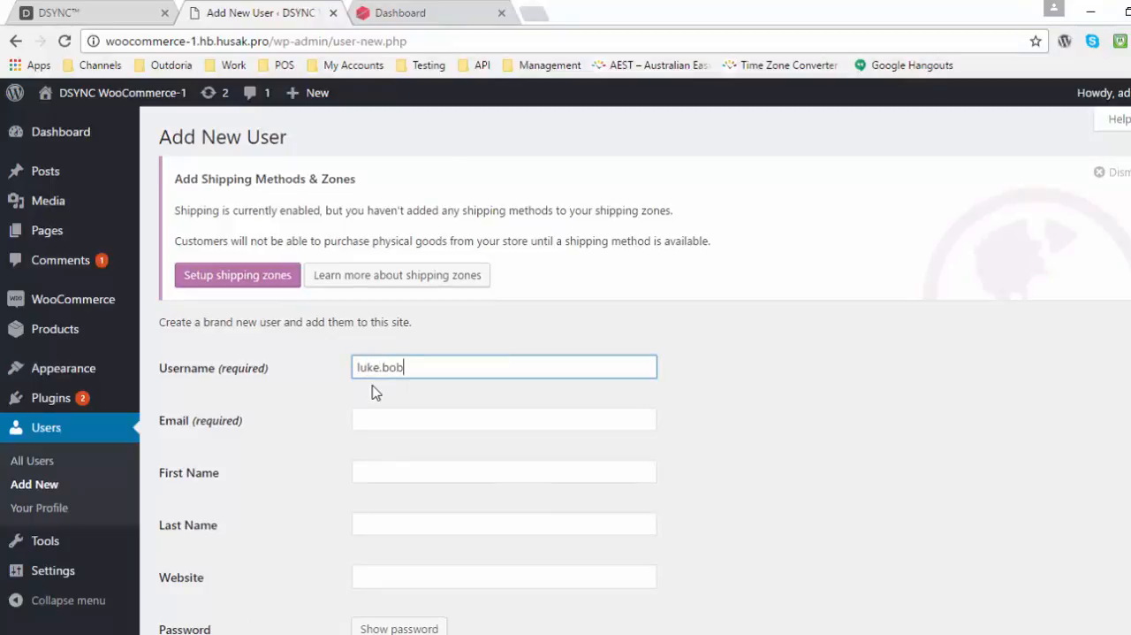
Step: Copy the address from Username to Email and shorten the username to the part before the @ sign
triple_click(404, 369)
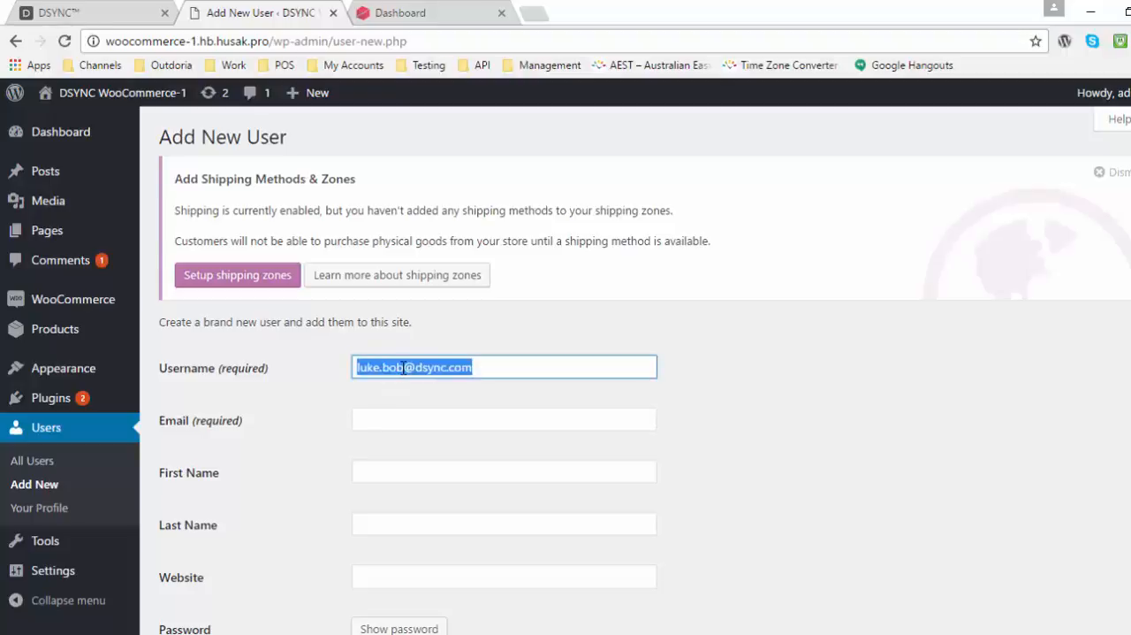
right_click(406, 373)
click(442, 401)
click(395, 422)
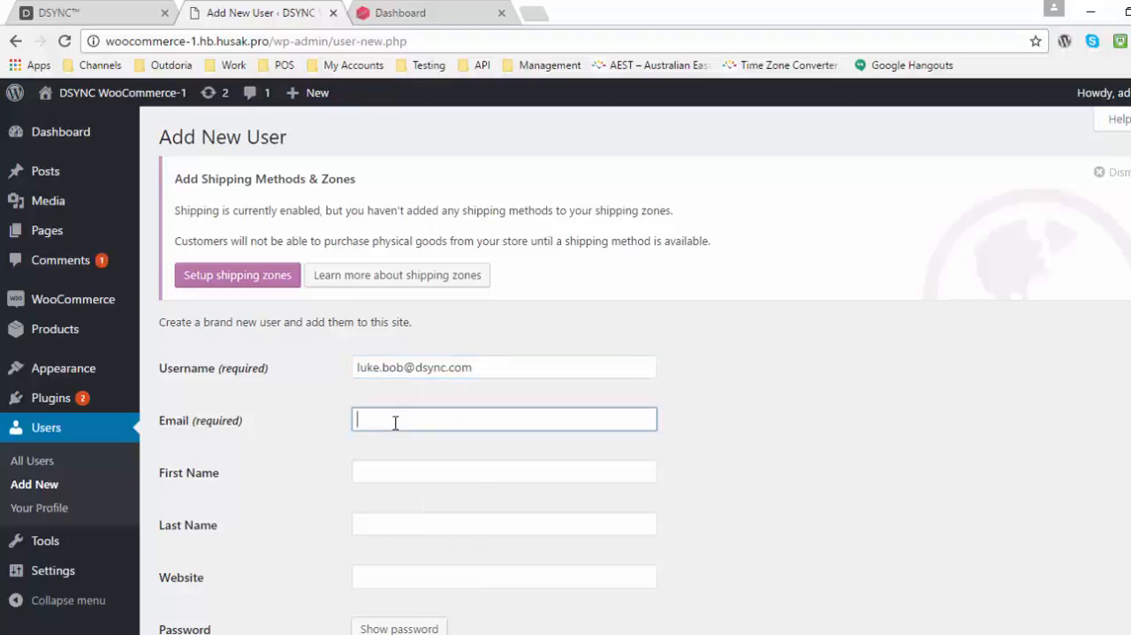
key(ctrl+v)
drag(405, 369, 508, 371)
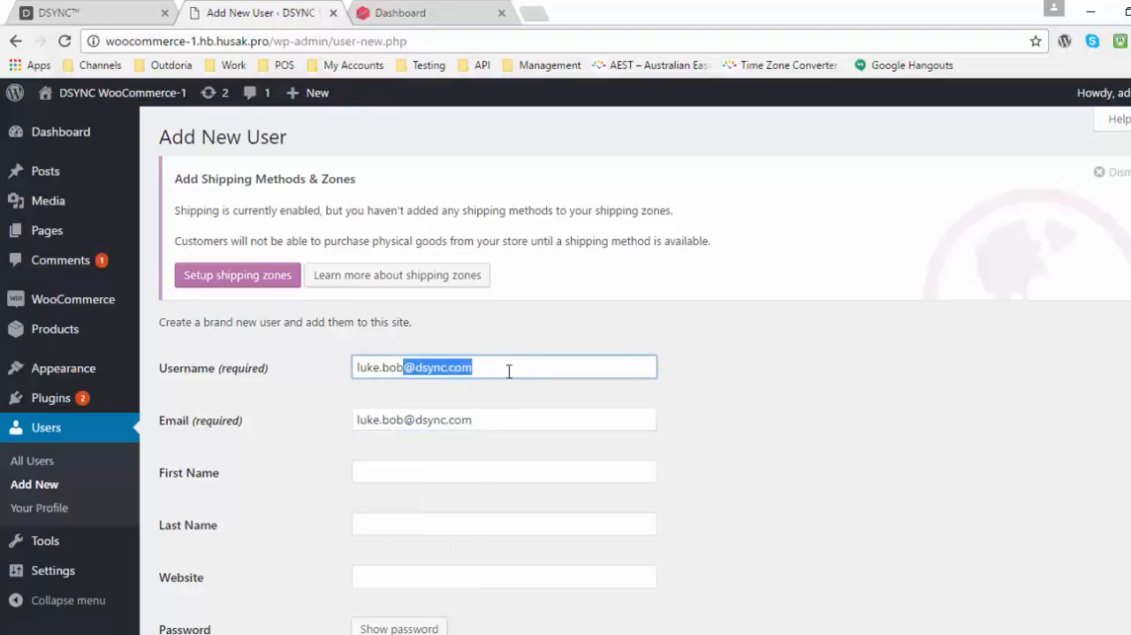
key(BackSpace)
Step: Fill in the new user's first name and last name
click(435, 469)
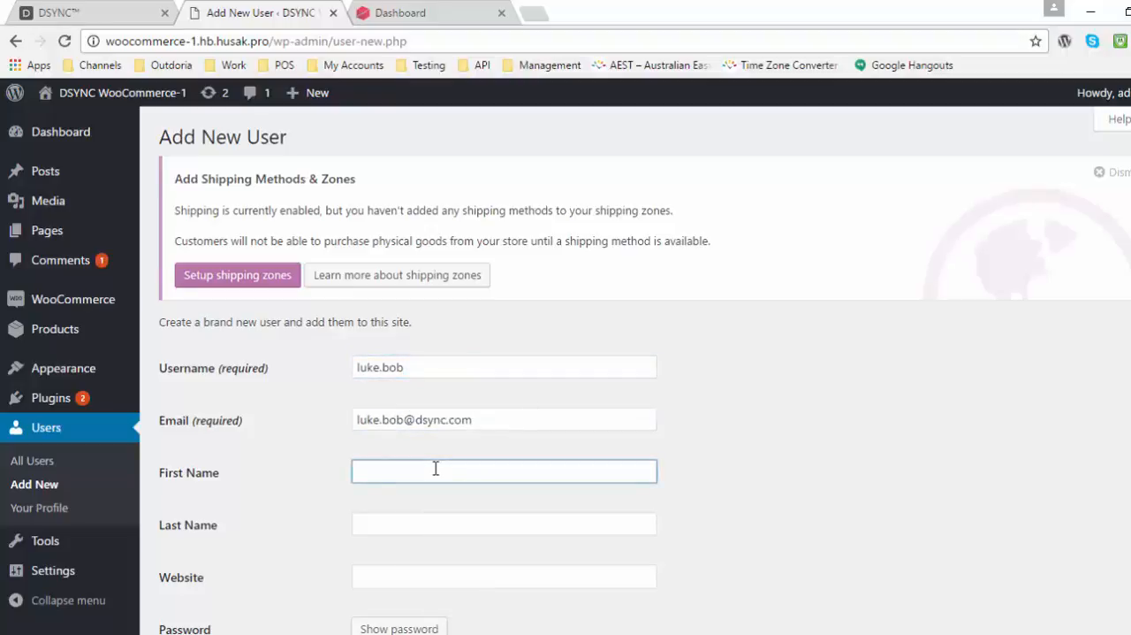
key(Tab)
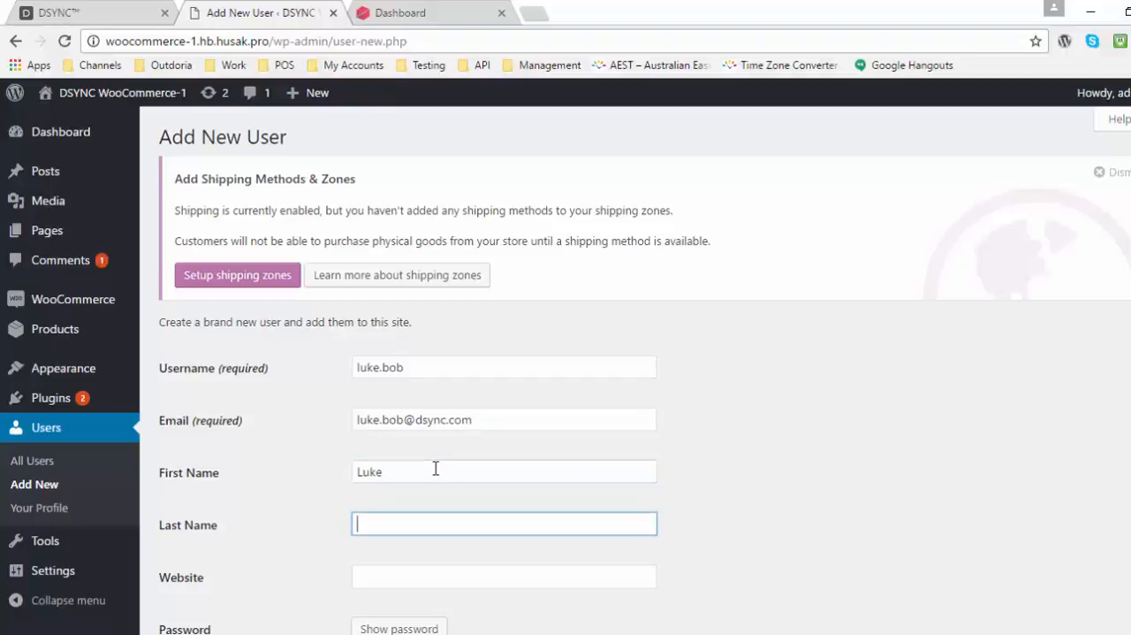
scroll(435, 469, down, 2)
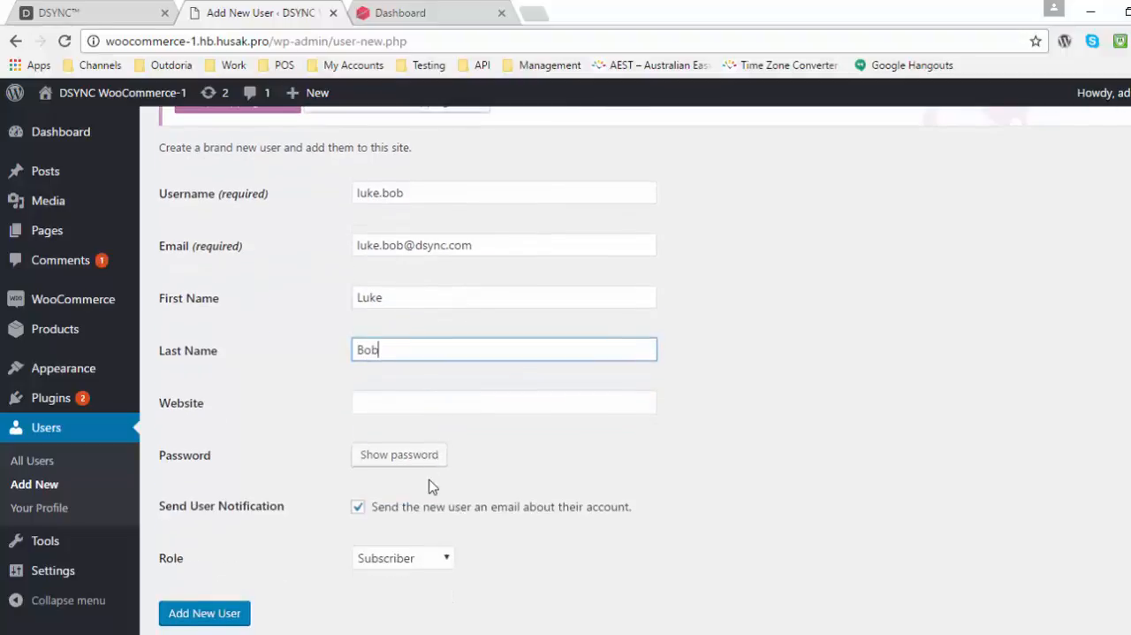
click(419, 404)
text(w)
click(419, 433)
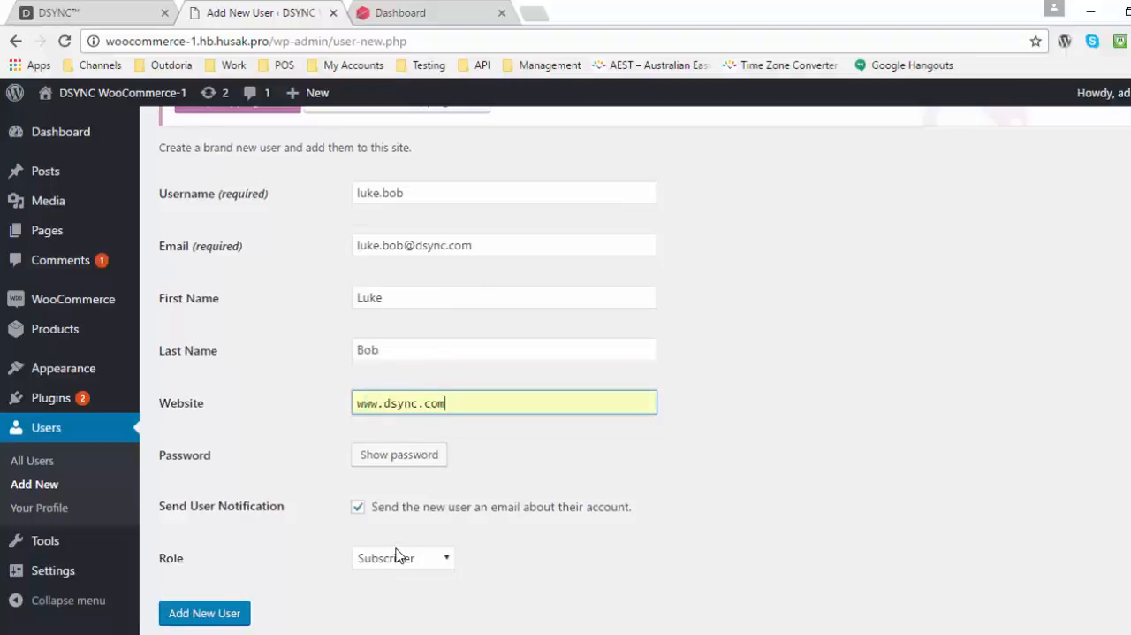
click(397, 557)
click(399, 466)
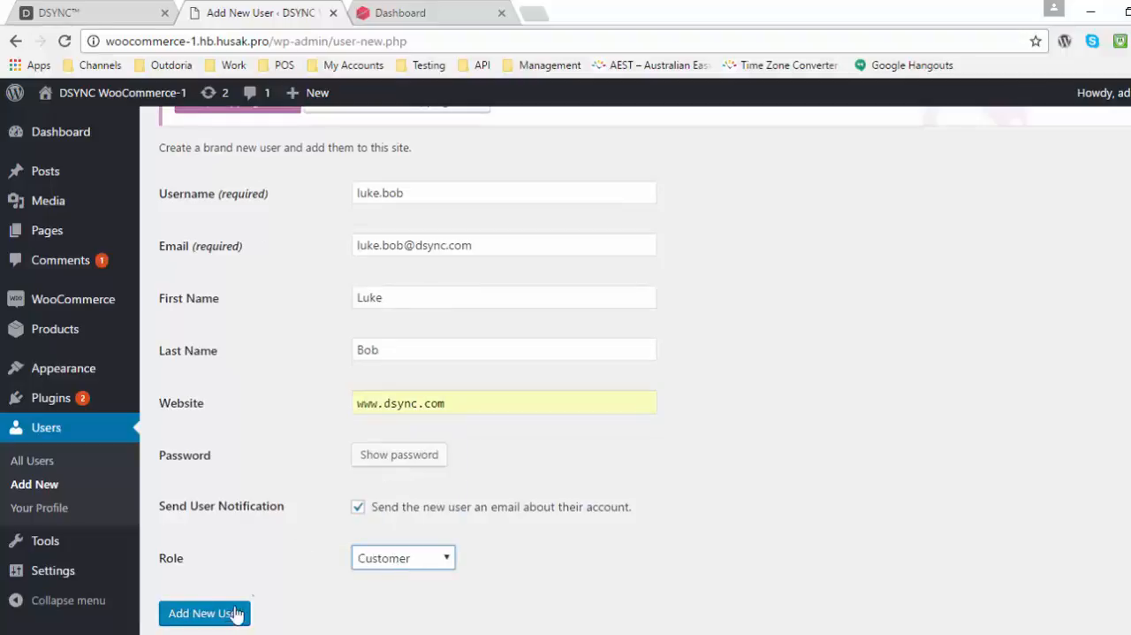
click(232, 615)
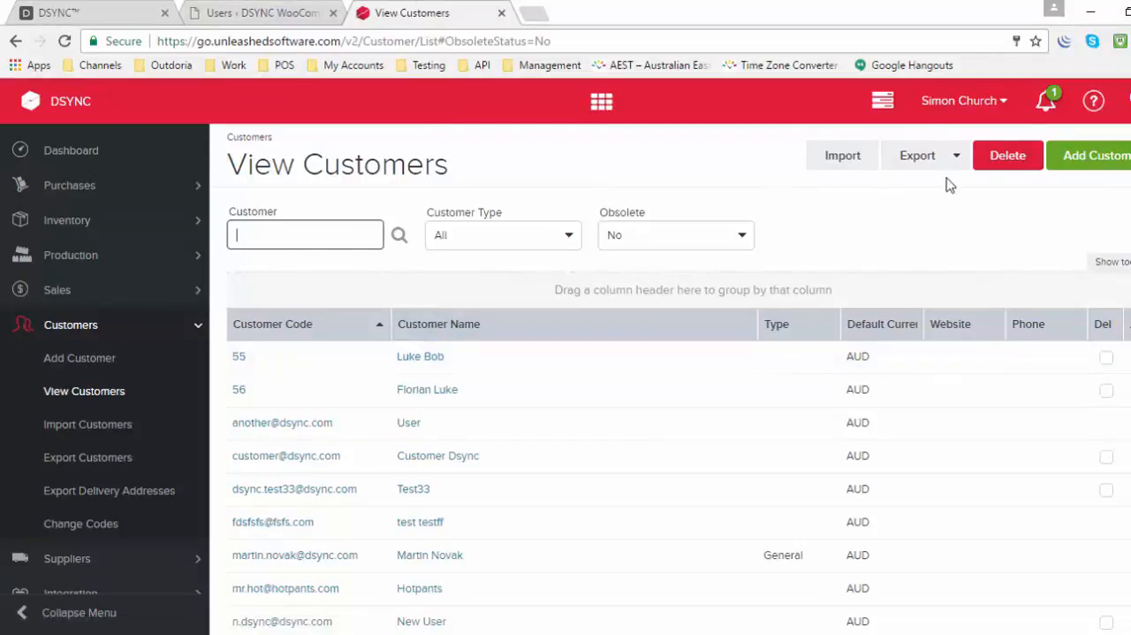
Step: Start a new customer in Unleashed Software and fill in its customer code and full customer name
click(1070, 163)
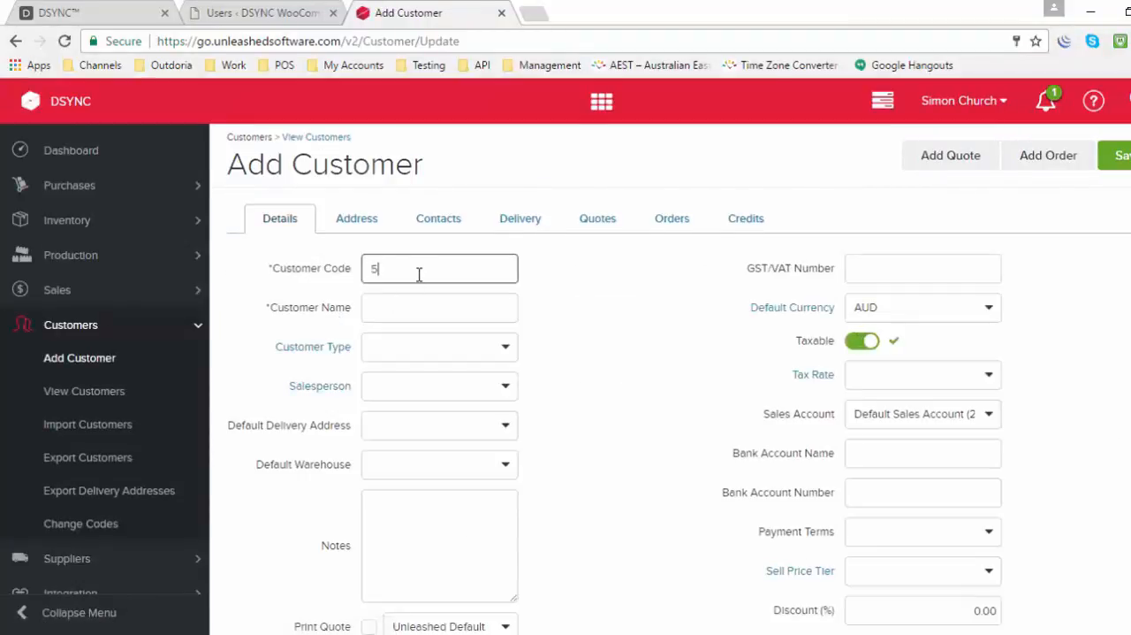
text(4342)
key(Tab)
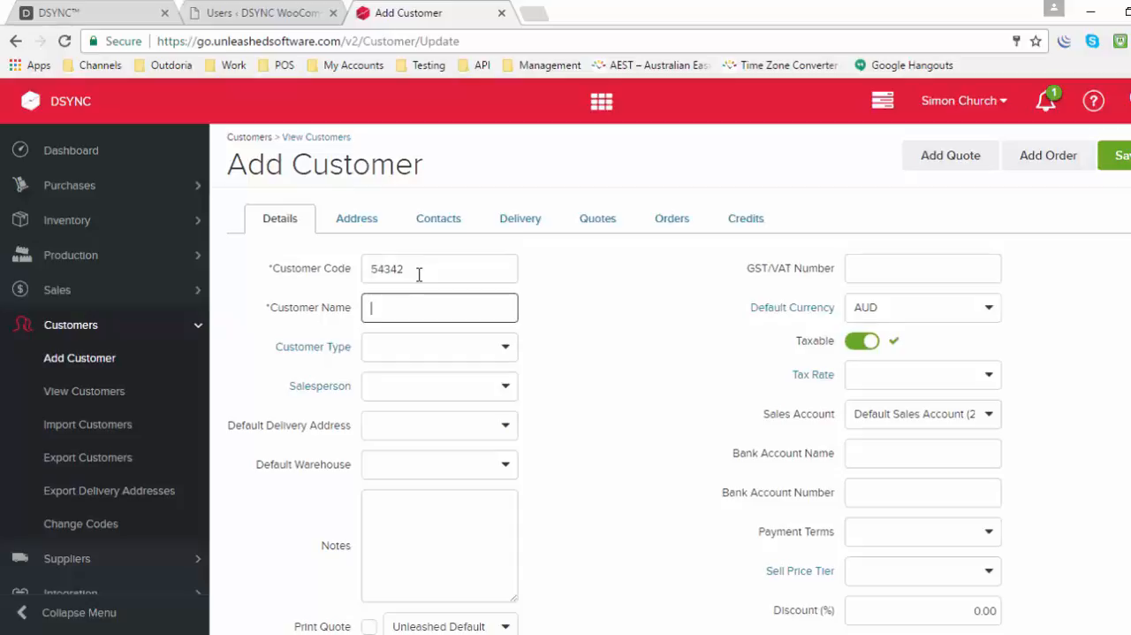
text(Flor)
text(ian Unleashed)
Step: Add a contact to the new customer with the contact's first name, last name and email address
scroll(498, 372, down, 3)
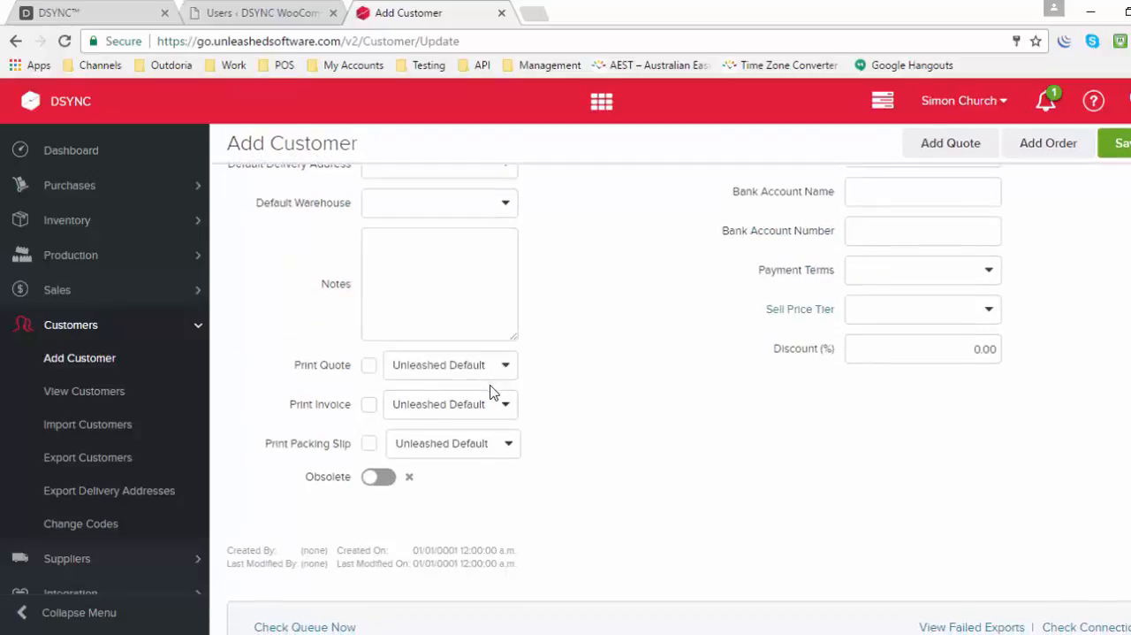
scroll(492, 392, up, 4)
click(442, 220)
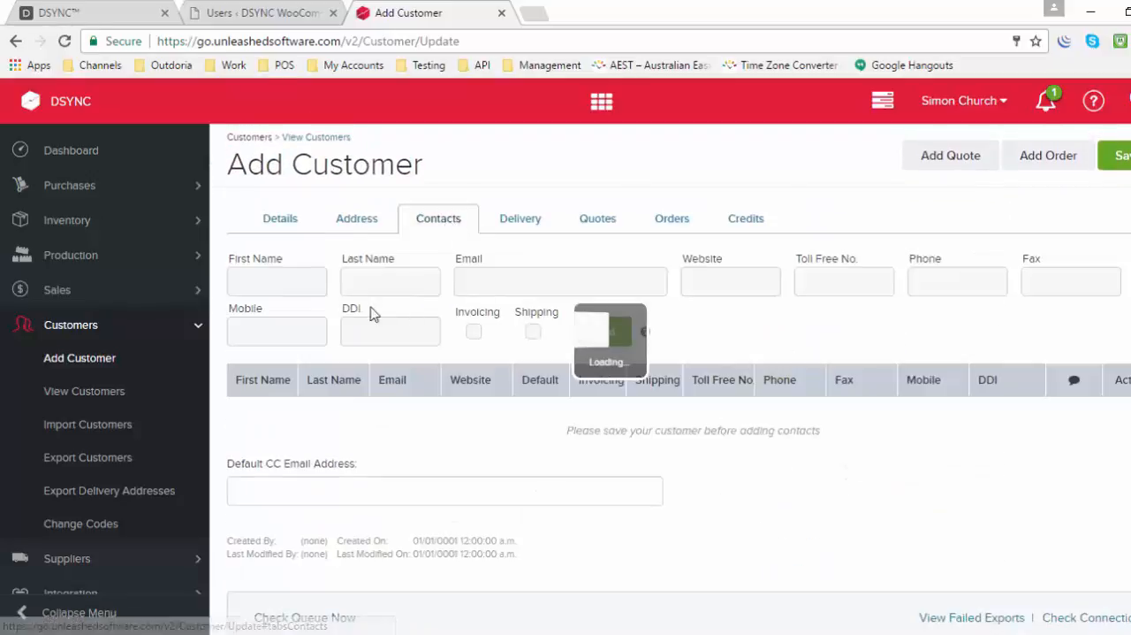
click(287, 280)
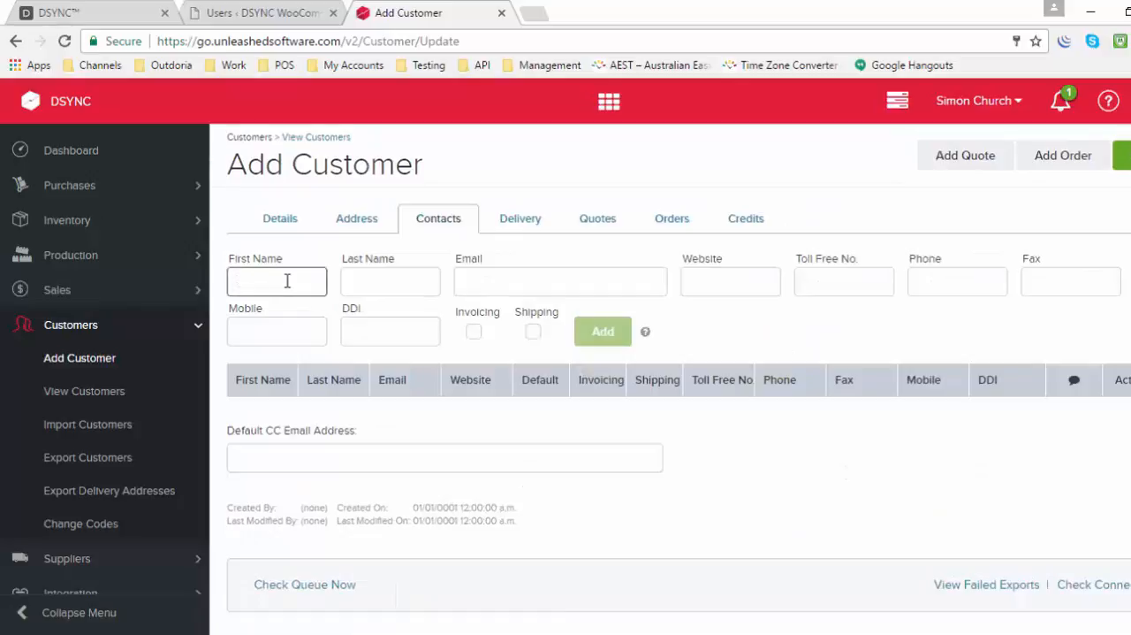
text(F)
key(BackSpace)
text(Florian)
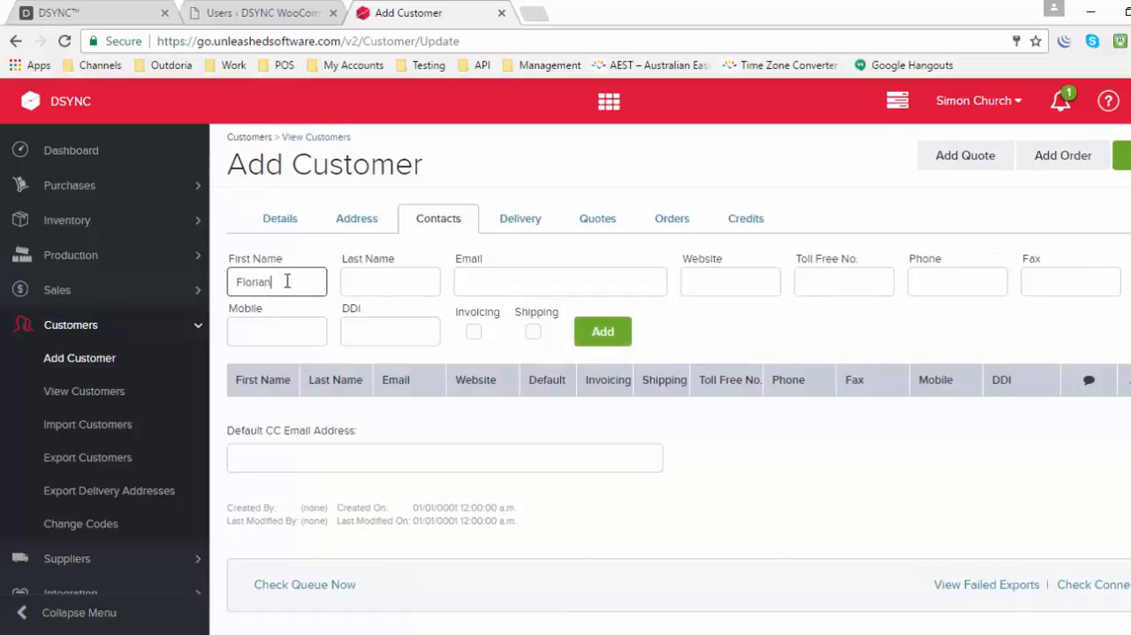
key(Tab)
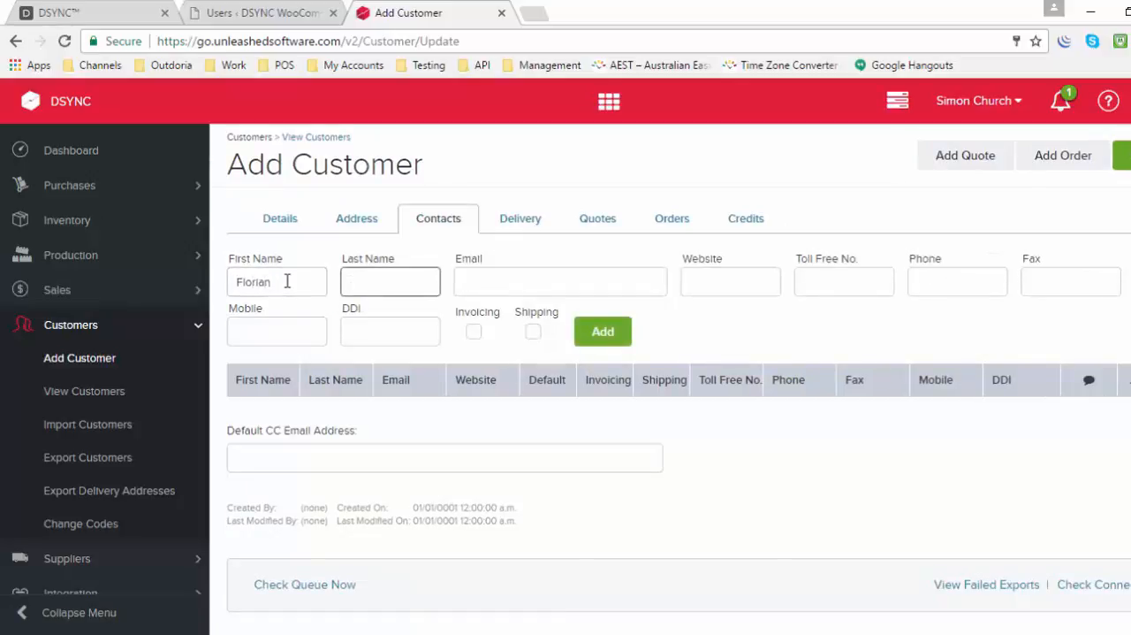
text(Unleaa)
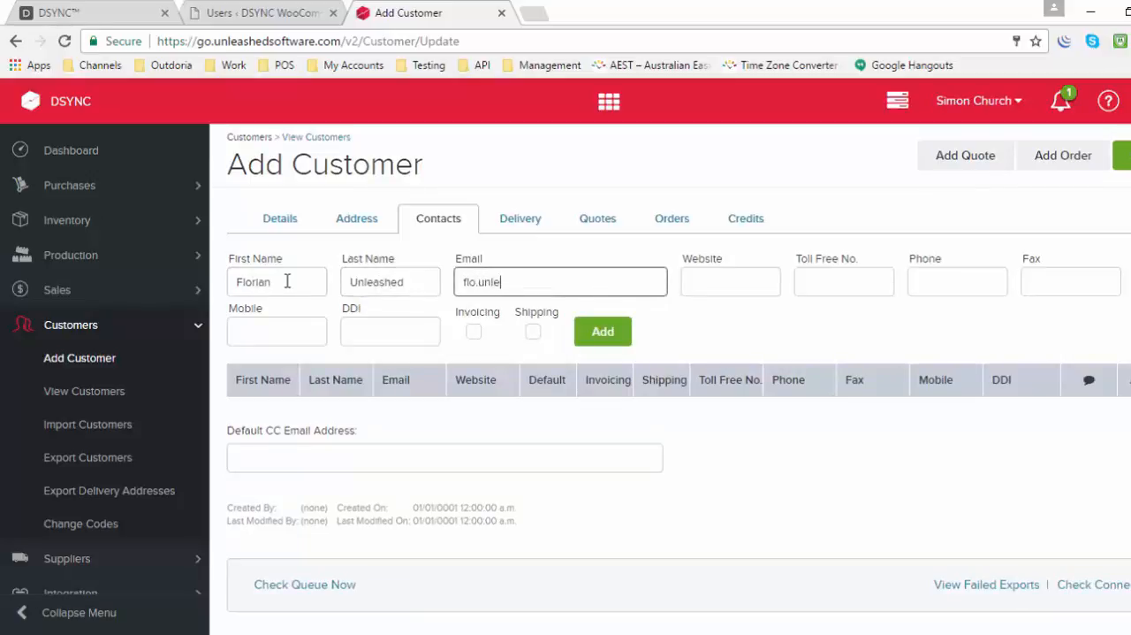
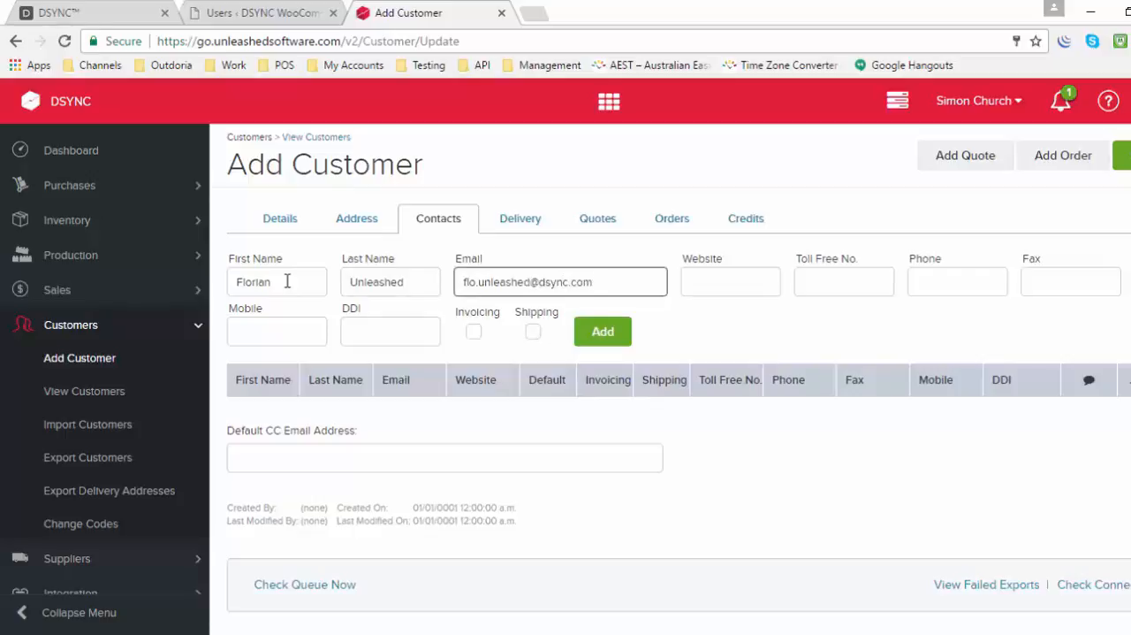
click(598, 330)
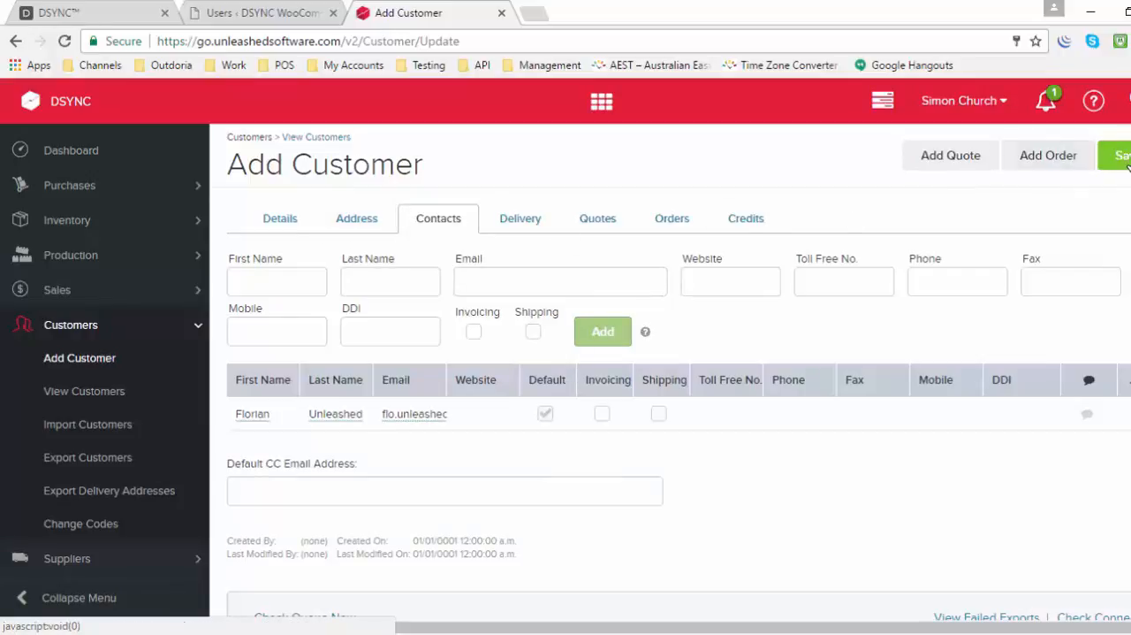
Step: Review the customer's details in Unleashed Software and locate the same customer in the WooCommerce user list
click(297, 223)
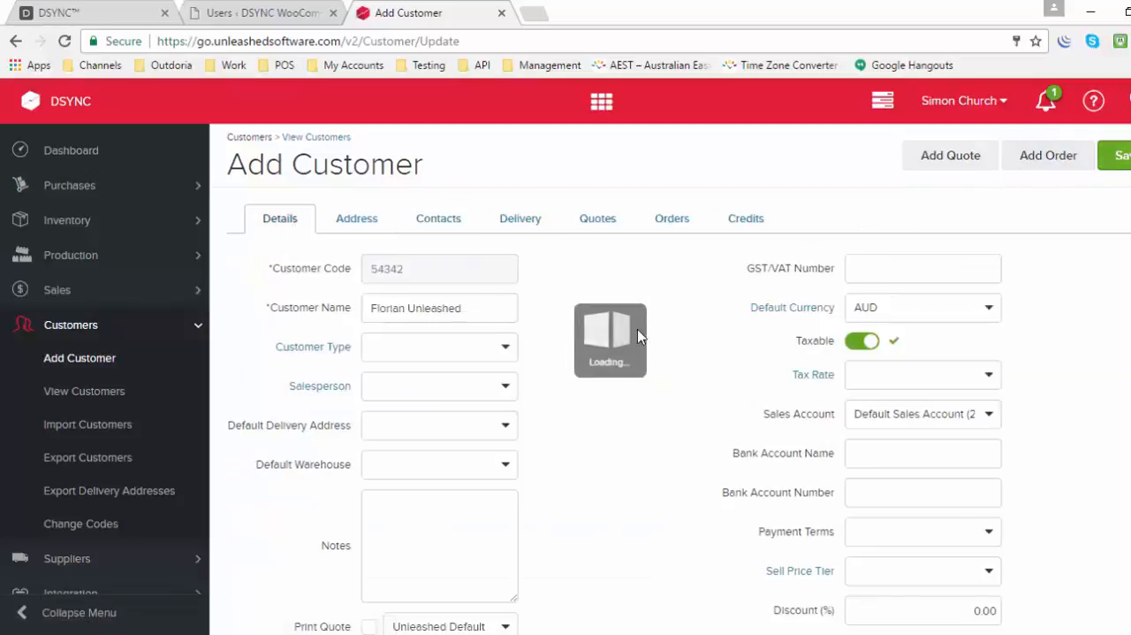
click(256, 12)
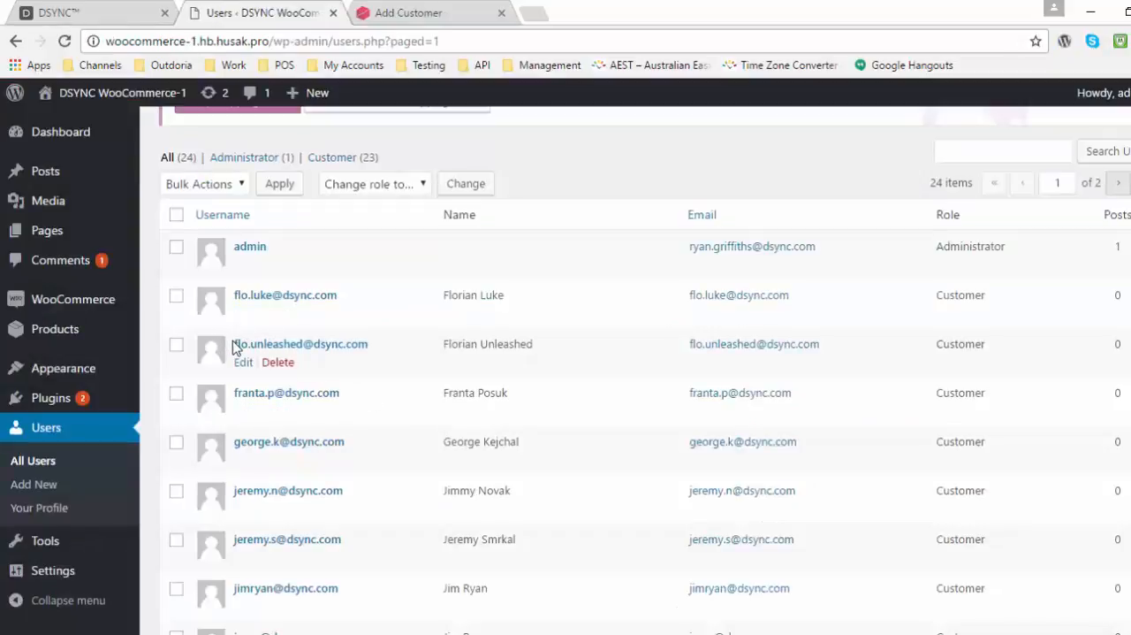
drag(234, 344, 373, 343)
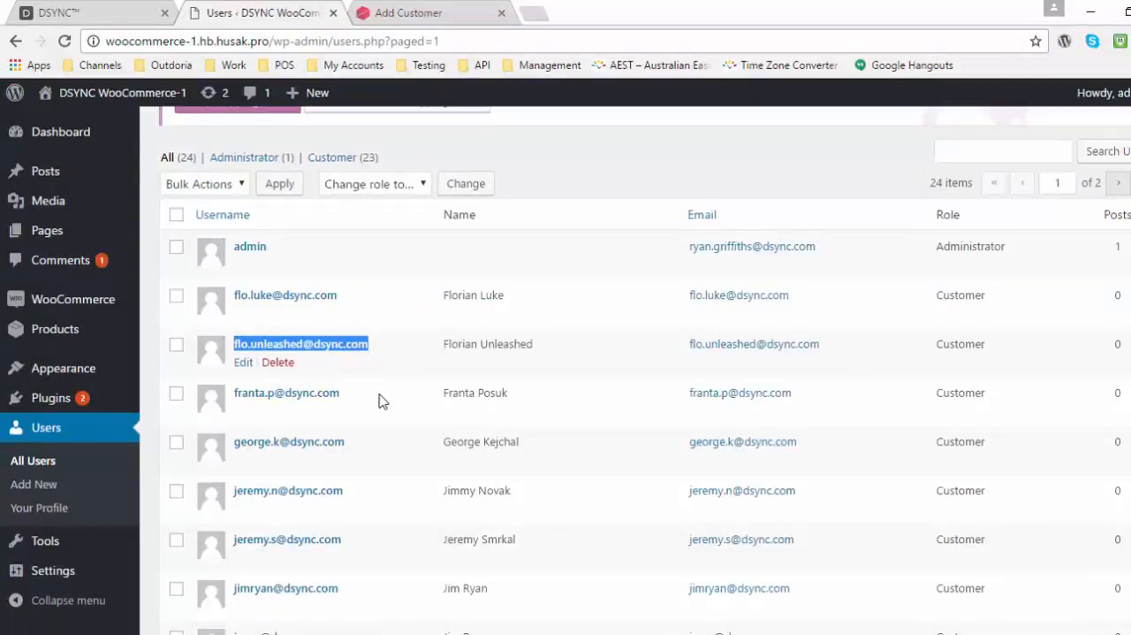